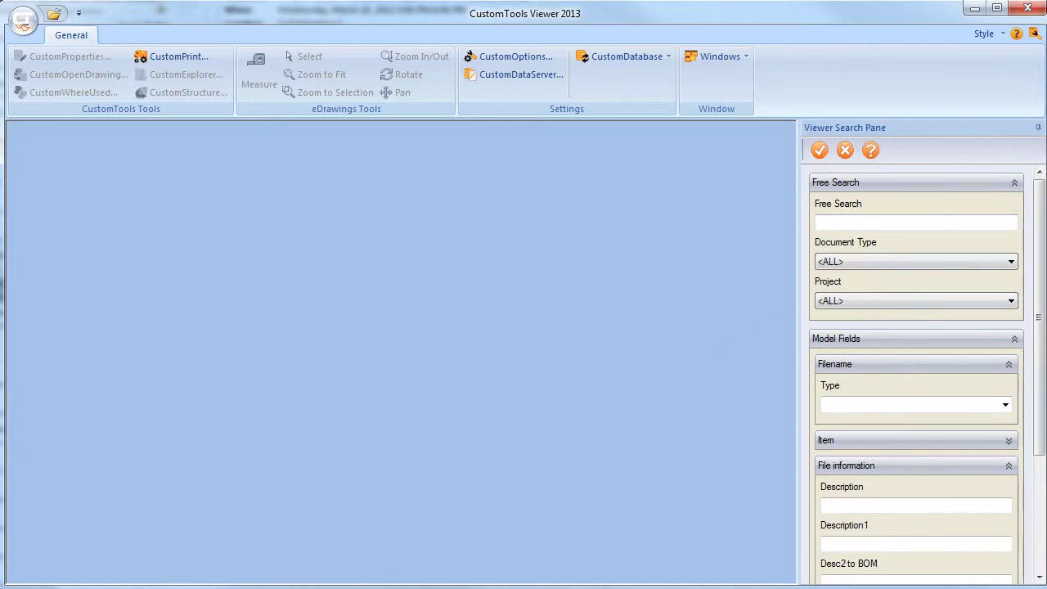
Run an unfiltered file search and narrow it to Part documents in the project 123457: CustomTools.
mouse_move(1037, 338)
mouse_down()
mouse_move(1036, 471)
mouse_move(1039, 304)
mouse_up()
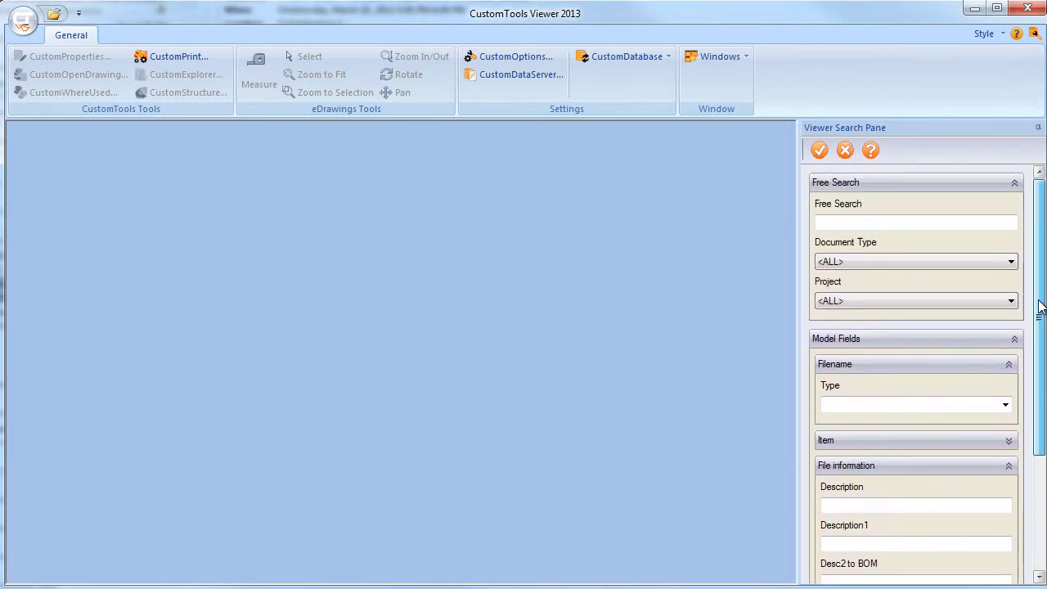
click(819, 150)
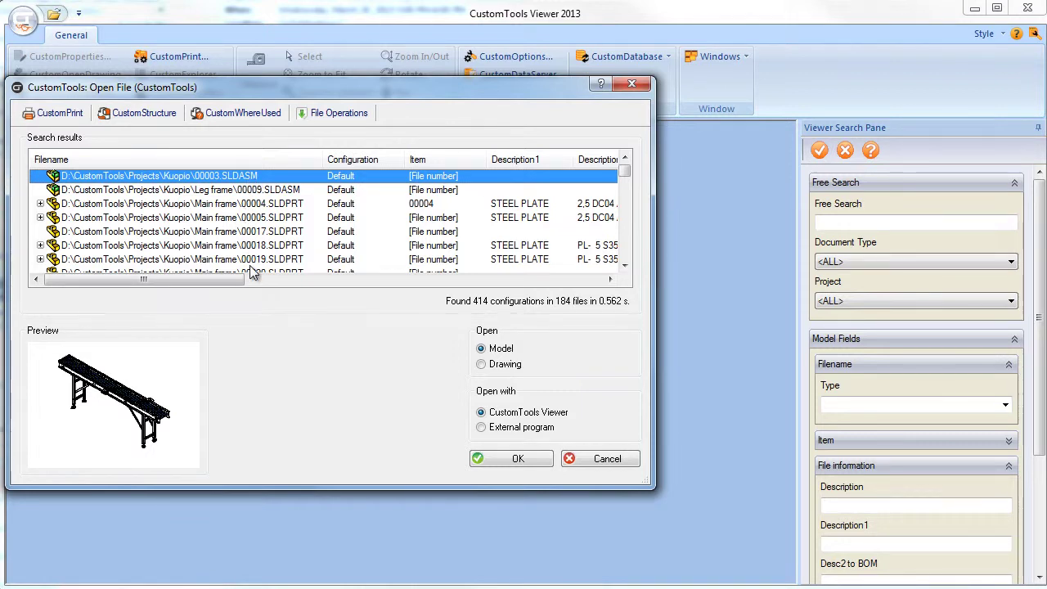
click(837, 262)
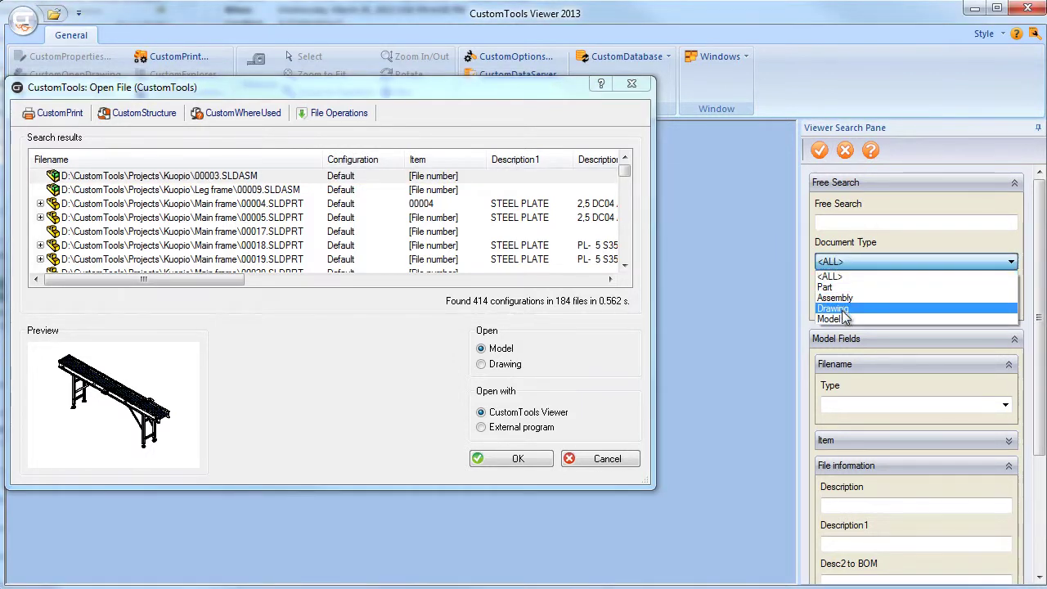
click(828, 287)
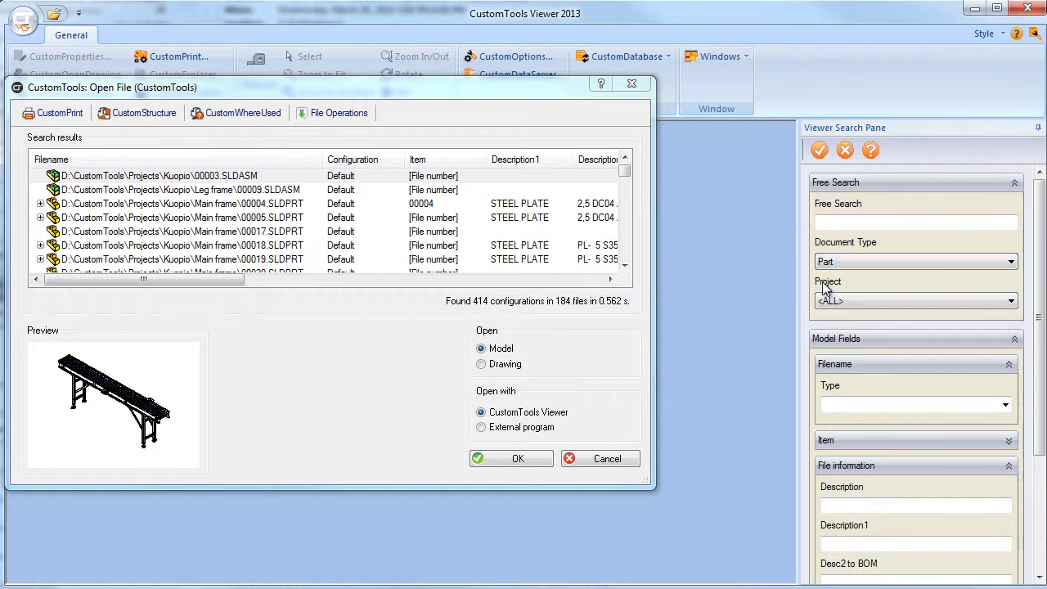
click(843, 304)
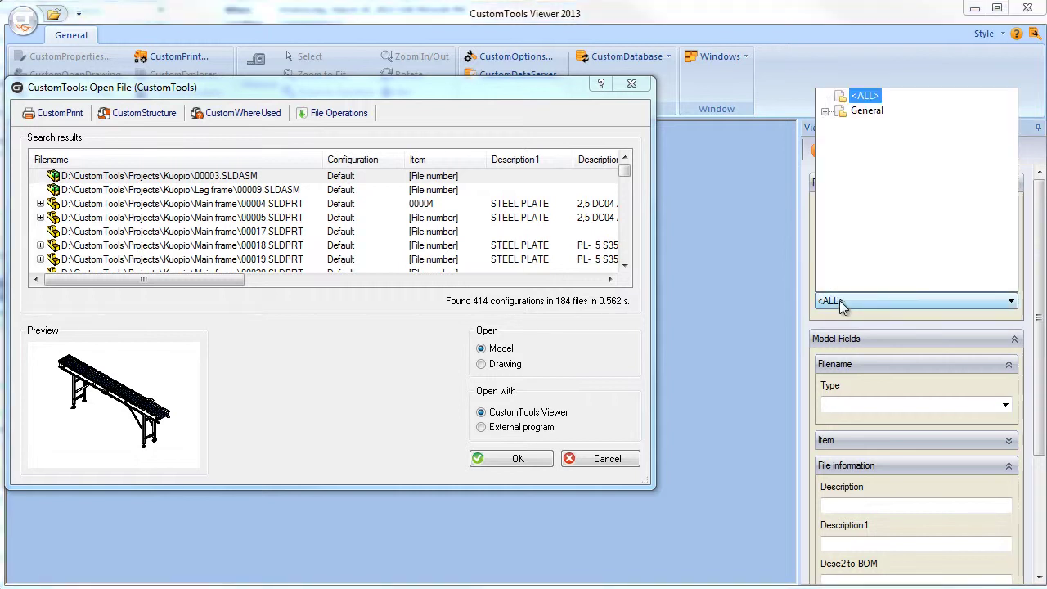
click(824, 112)
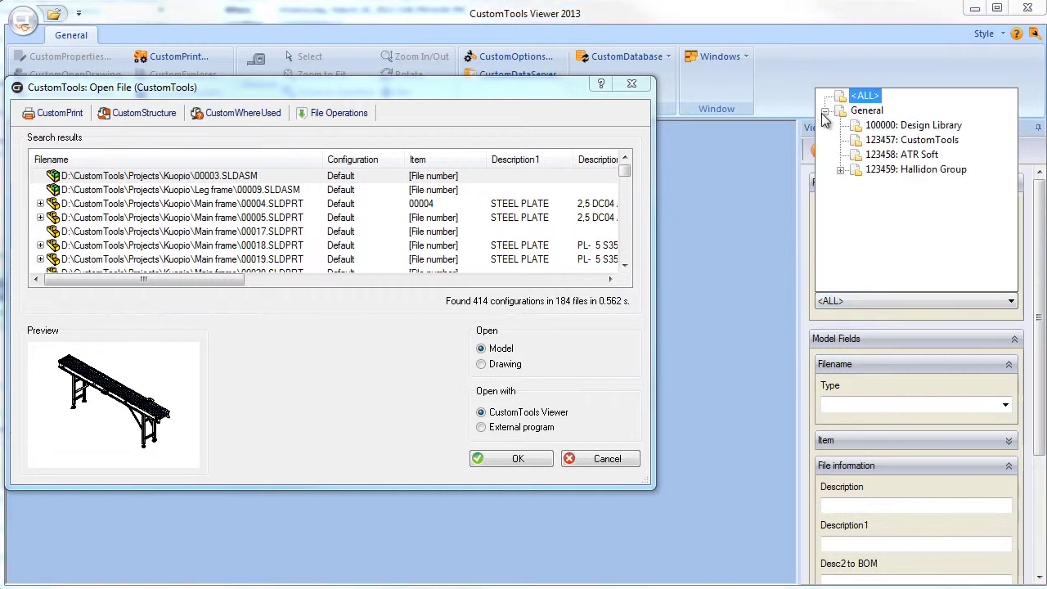
click(909, 141)
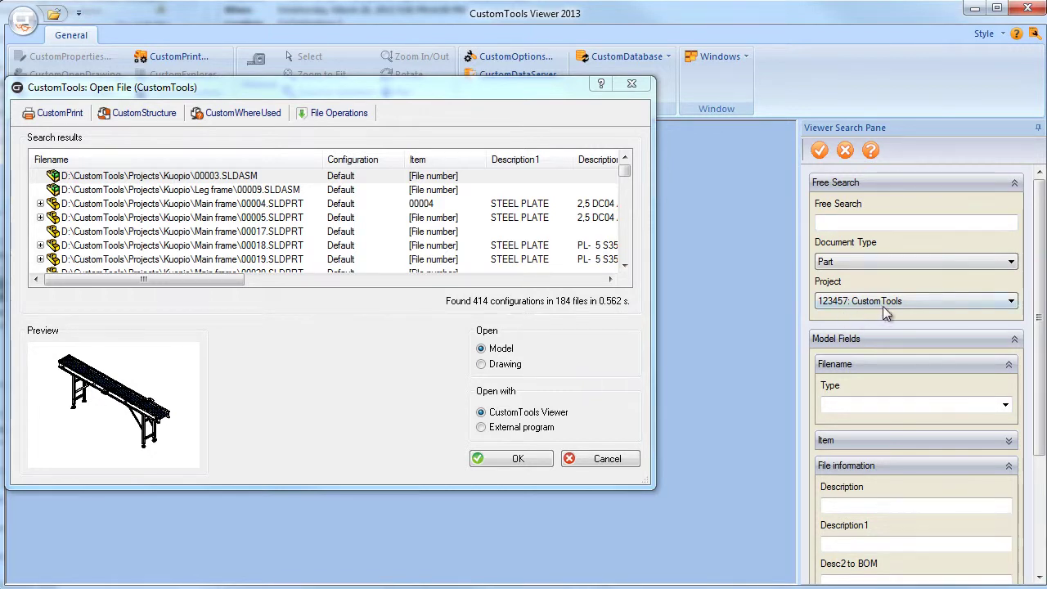
click(820, 151)
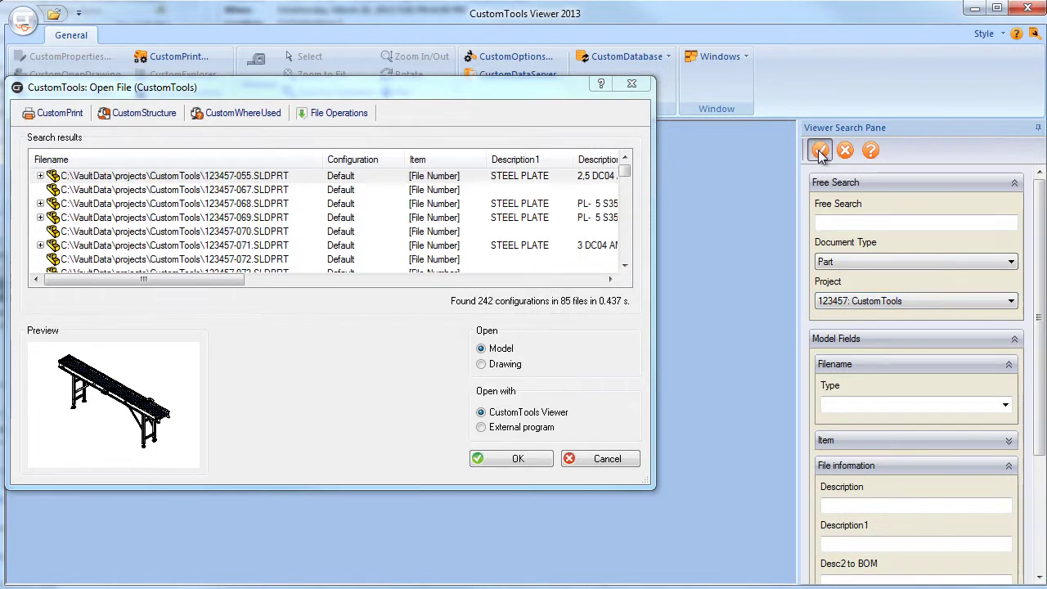
Narrow the file search further to the Fabricated type and to "Plate" in Description1.
click(1005, 405)
click(940, 431)
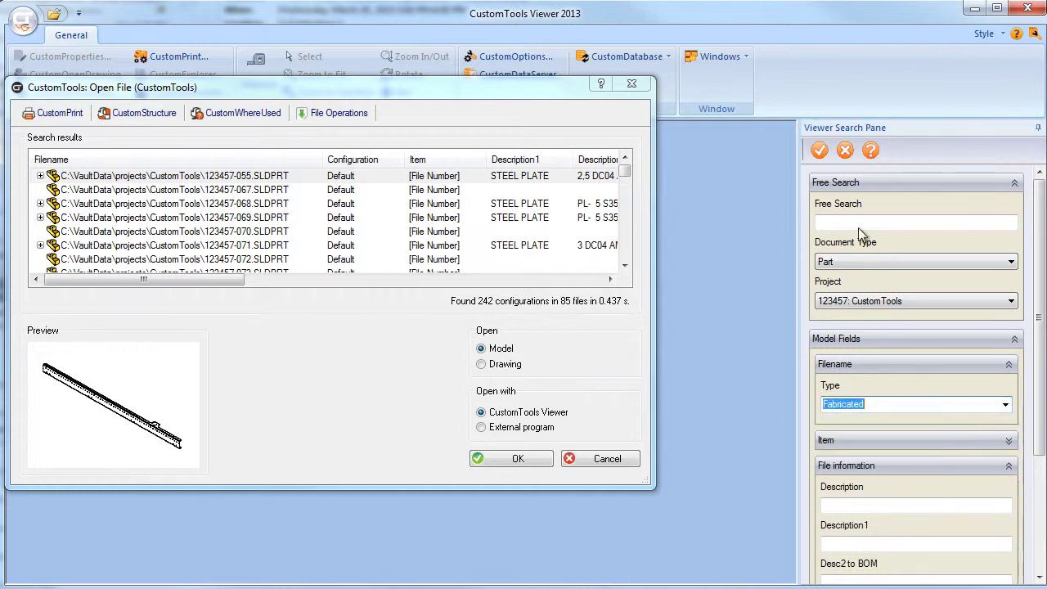
click(819, 150)
scroll(851, 471, down, 3)
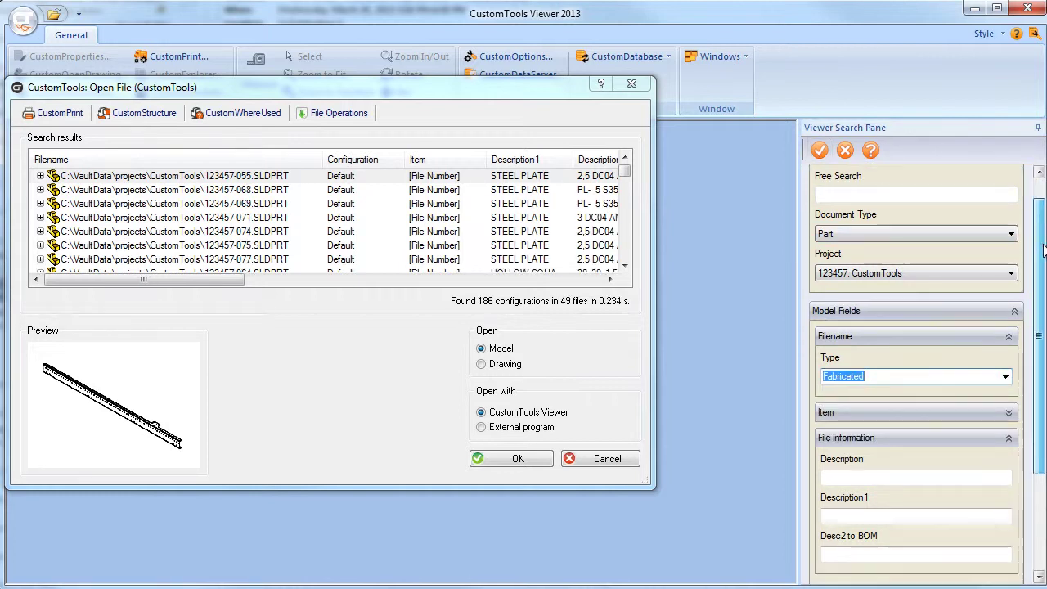
click(853, 469)
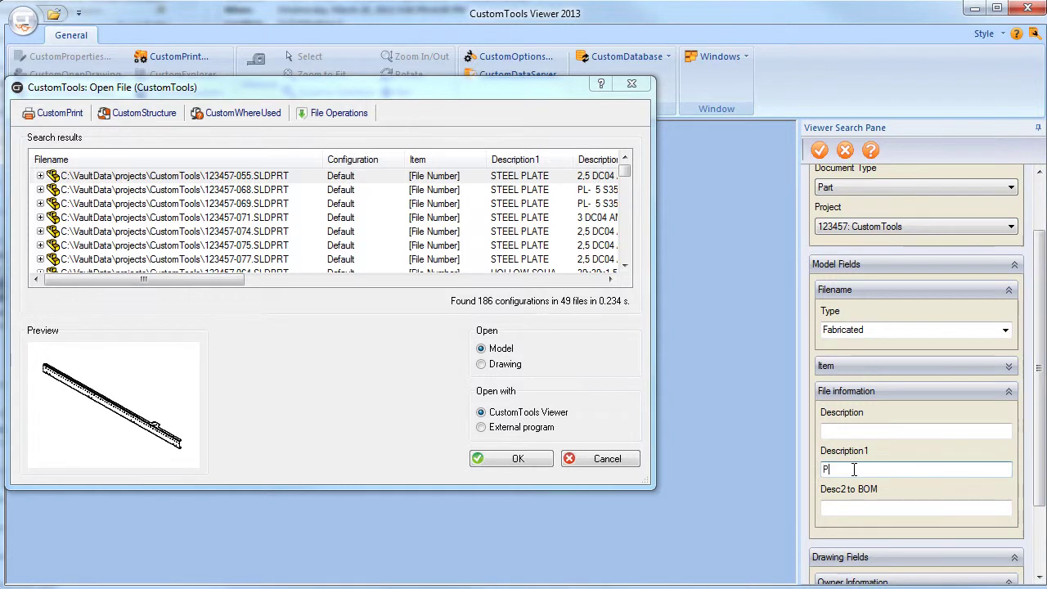
text(Plate)
click(820, 150)
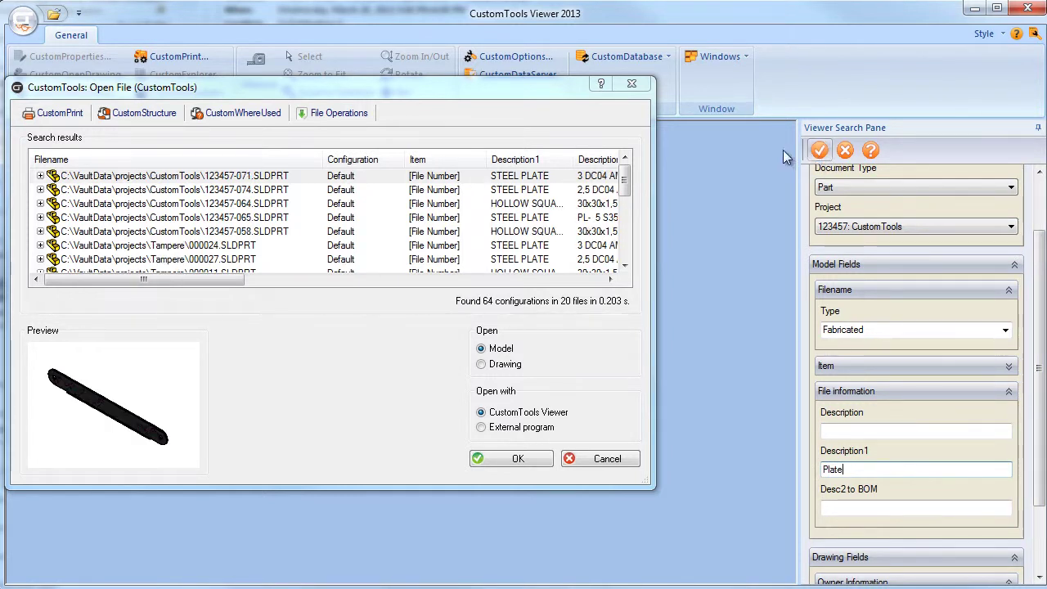
Open the model 123457-074.SLDPRT from the search results in the viewer and maximize its window.
click(165, 177)
click(155, 191)
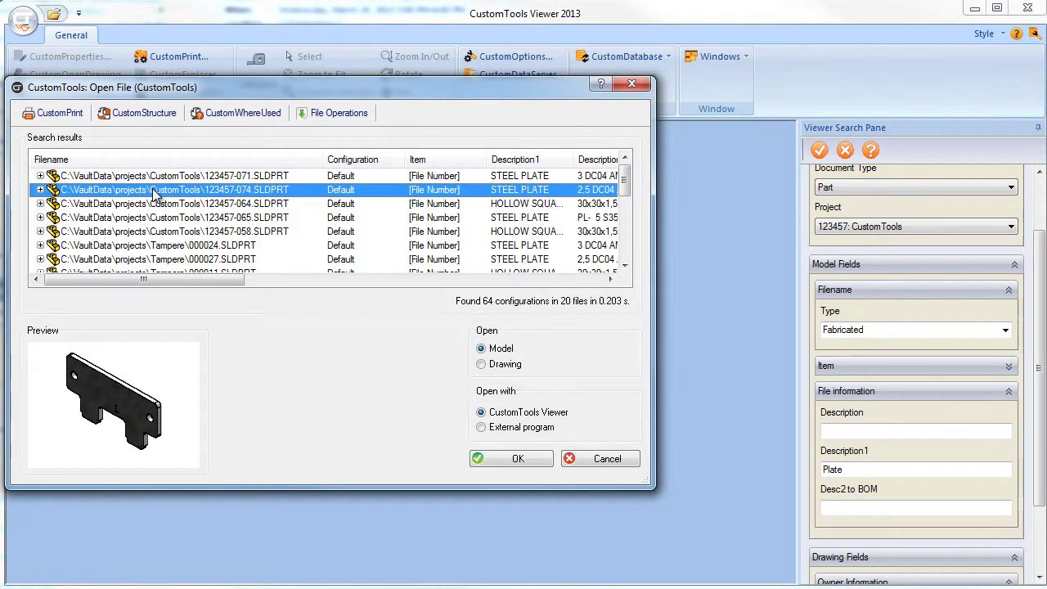
click(500, 464)
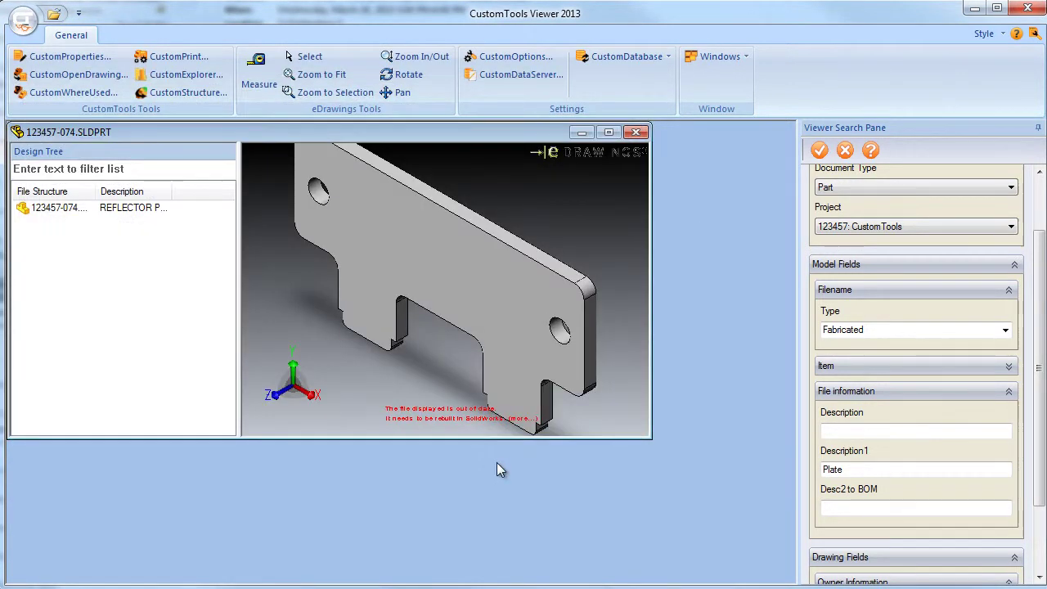
click(609, 132)
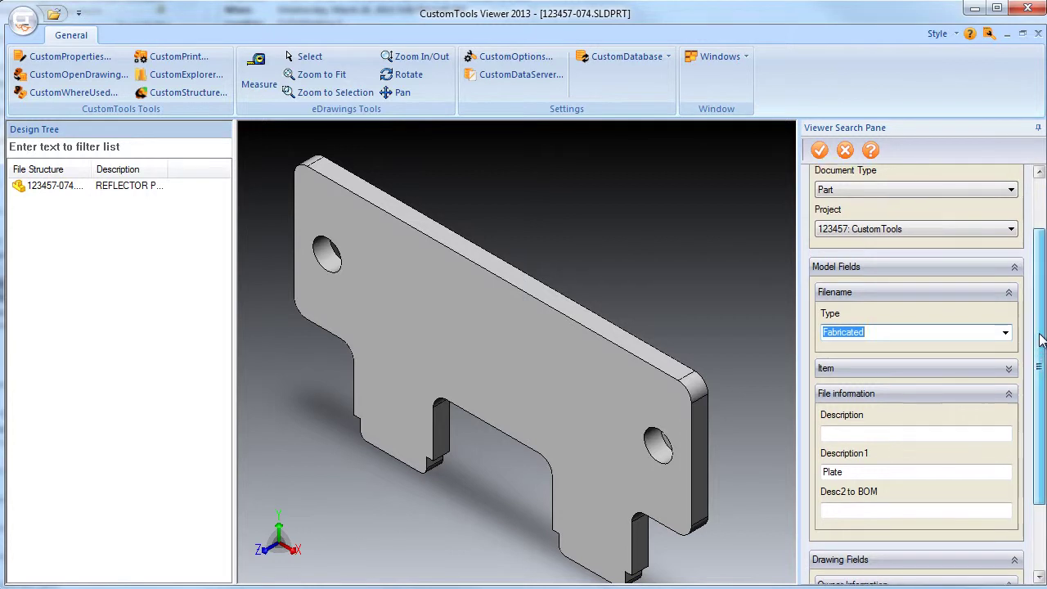
Clear all search criteria and search for Assembly documents in all projects.
scroll(1039, 335, up, 2)
click(845, 149)
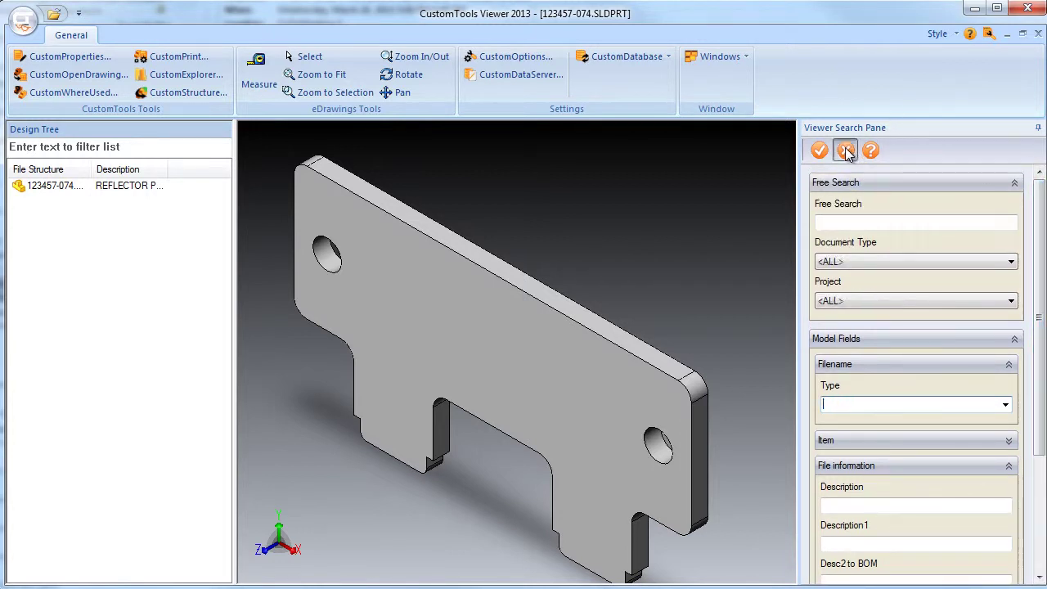
click(856, 263)
click(839, 298)
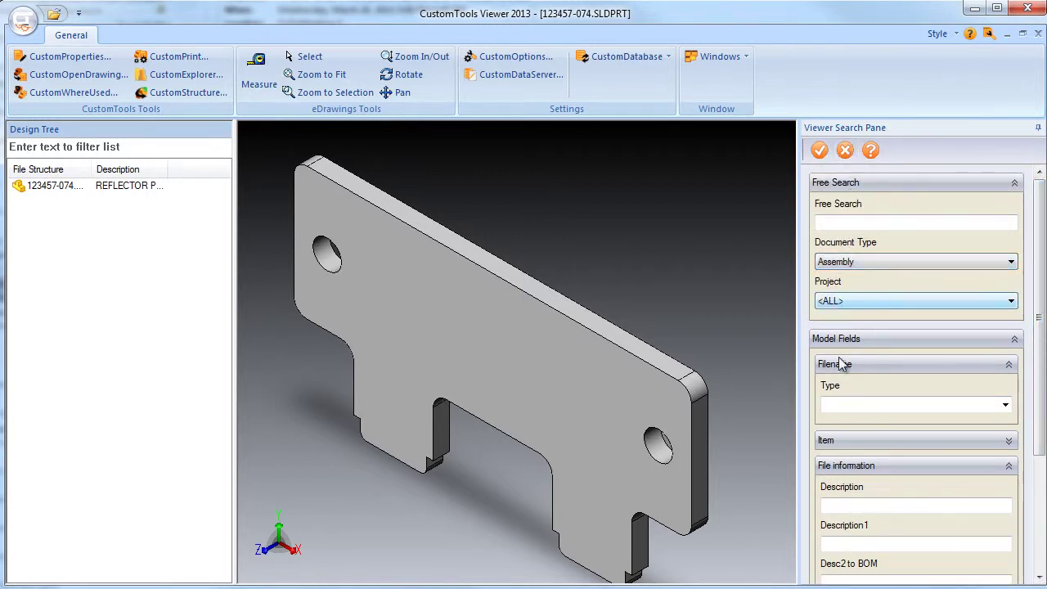
click(820, 150)
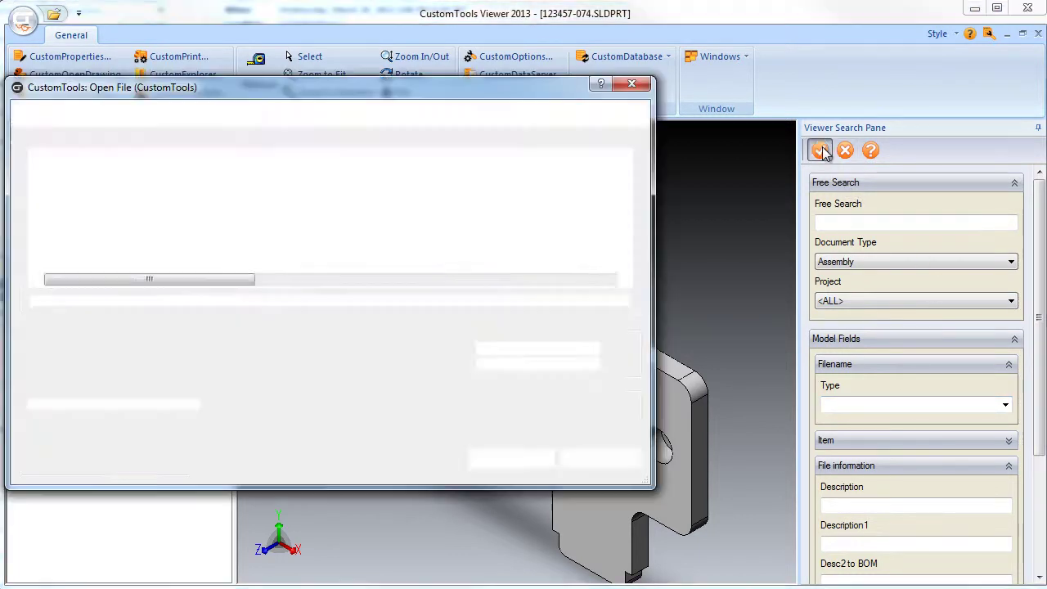
Preview the drawing of 00003.SLDASM and open the assembly's model in CustomTools Viewer.
click(147, 177)
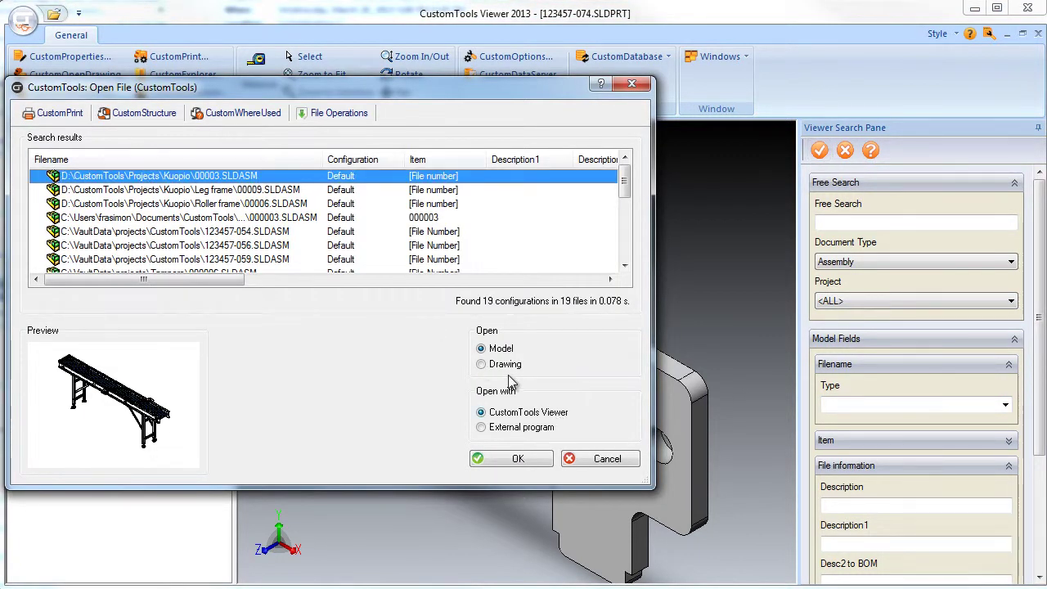
click(482, 365)
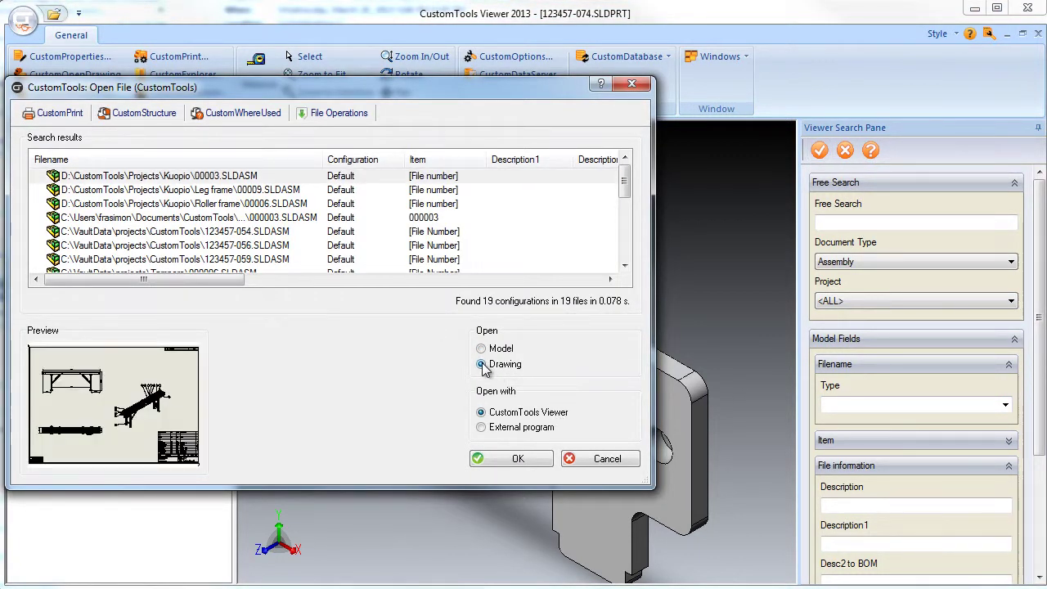
click(482, 348)
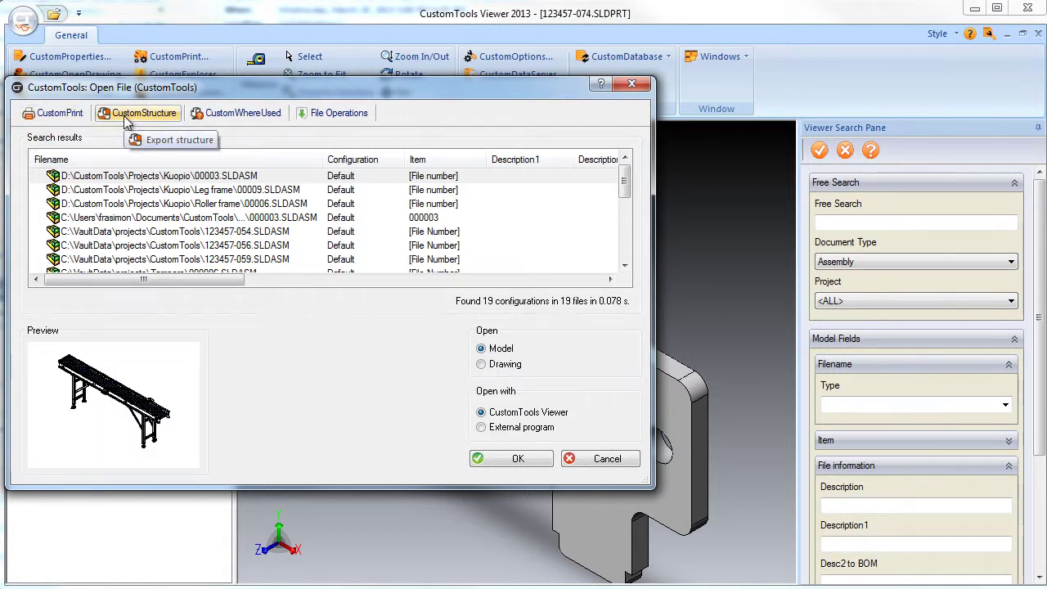
click(524, 461)
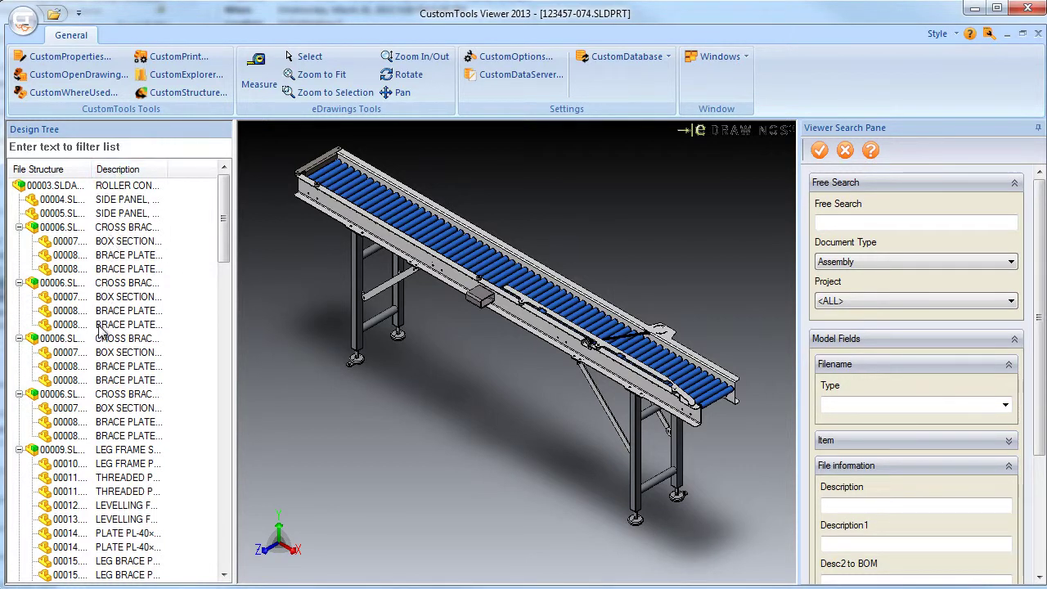
Filter the conveyor's design tree by "Leg" to examine the leg components, and clear the filter again.
click(102, 147)
text(Leg)
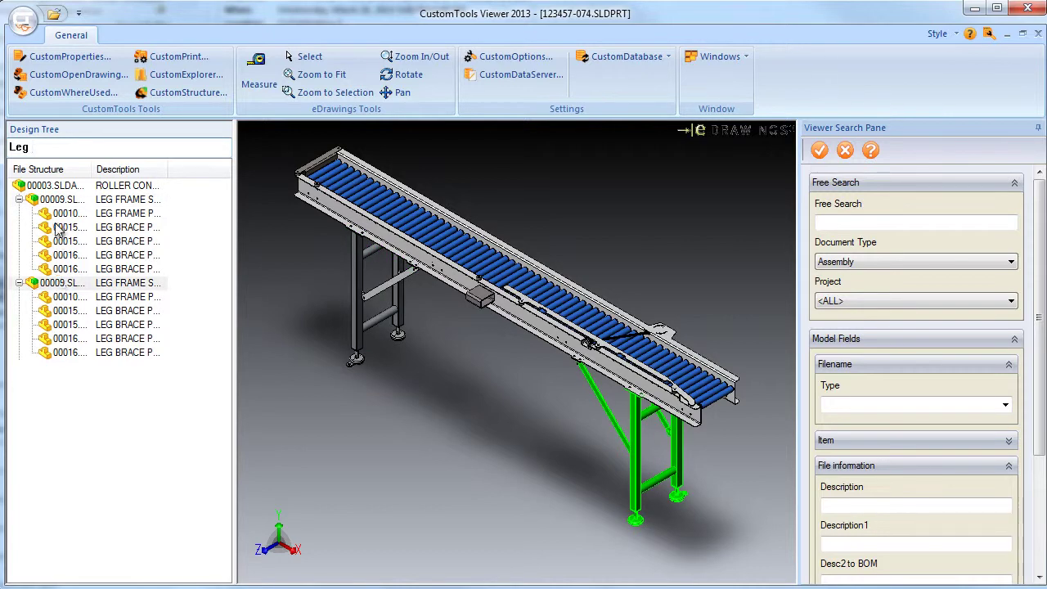
key(BackSpace)
key(BackSpace)
key(BackSpace)
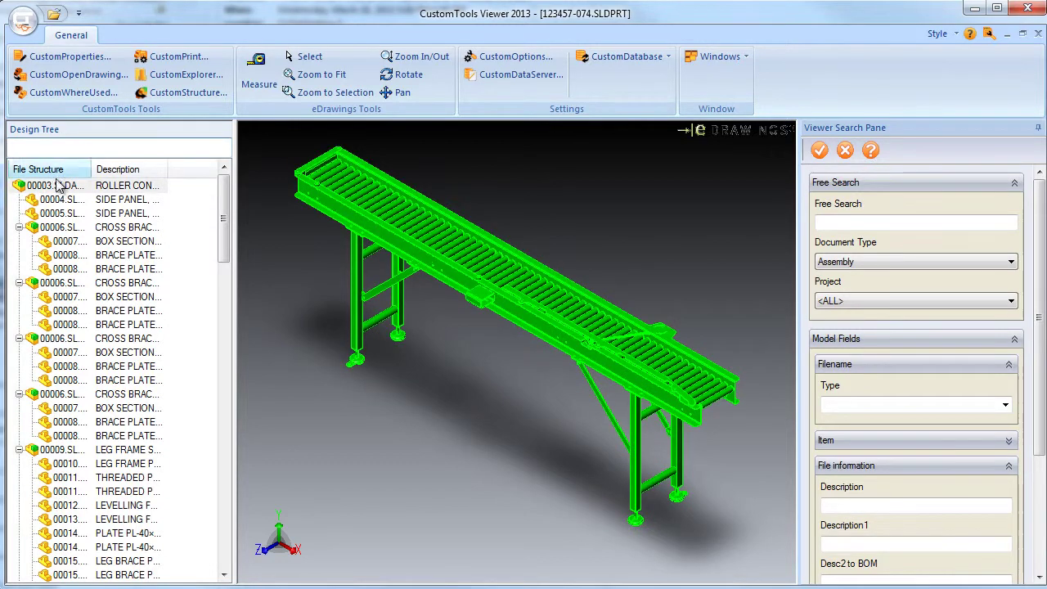
Inspect the custom properties of the conveyor assembly and its leg brace part, and close them without changes.
click(51, 59)
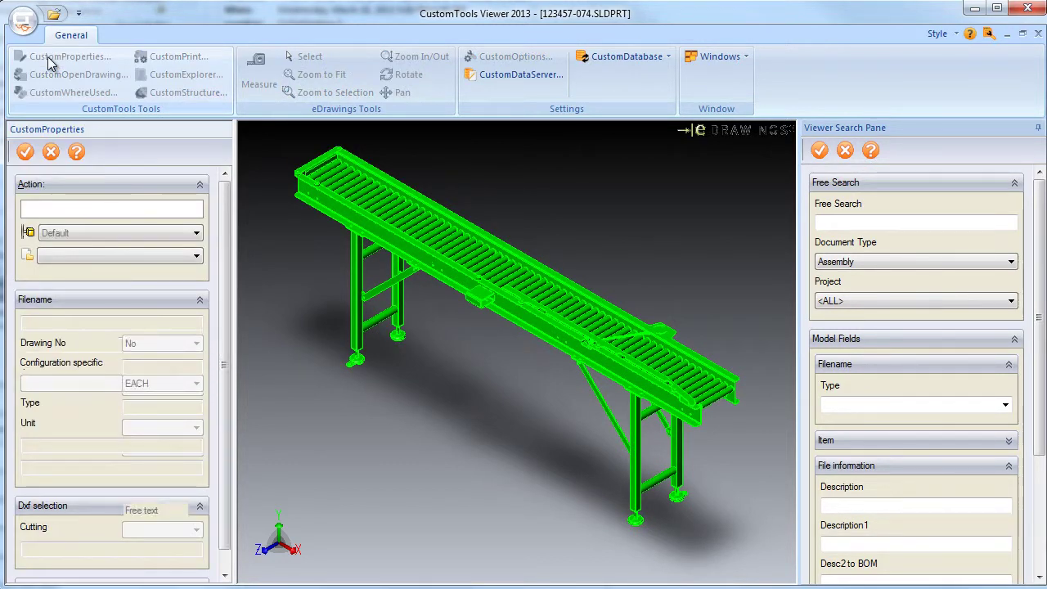
scroll(229, 209, down, 1)
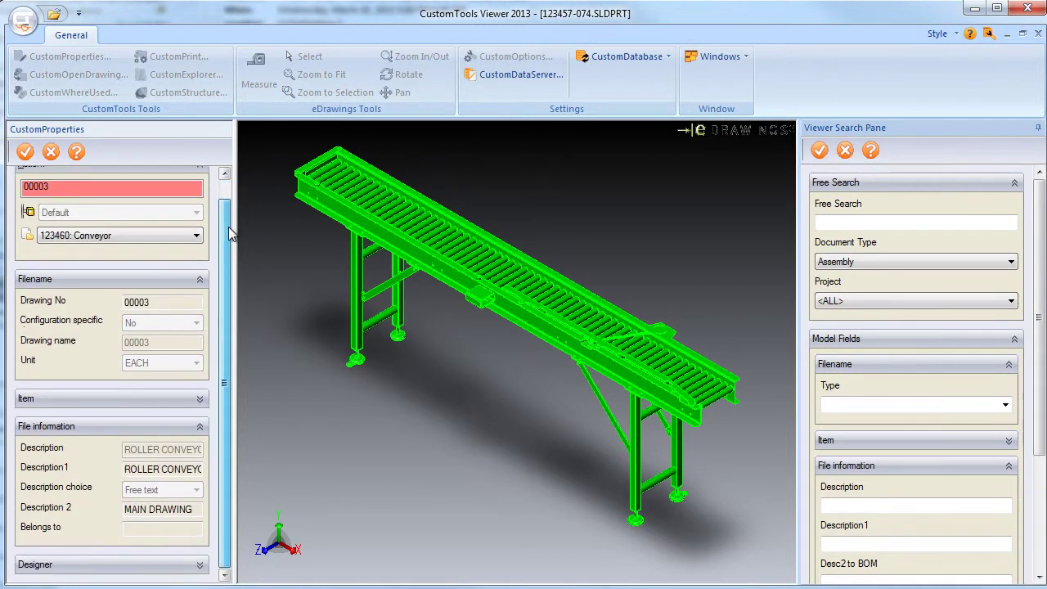
click(396, 284)
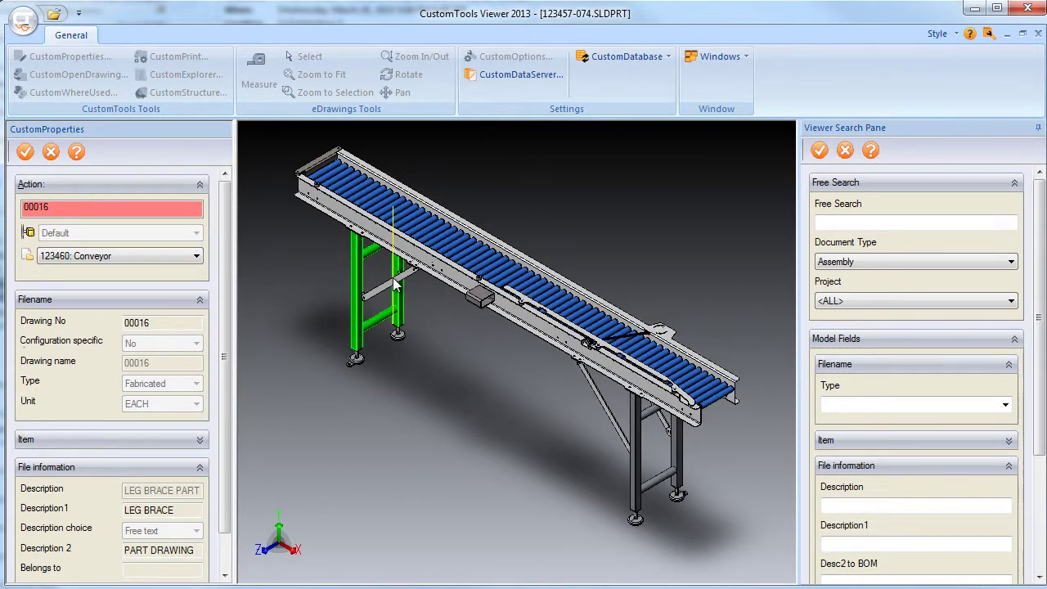
click(396, 286)
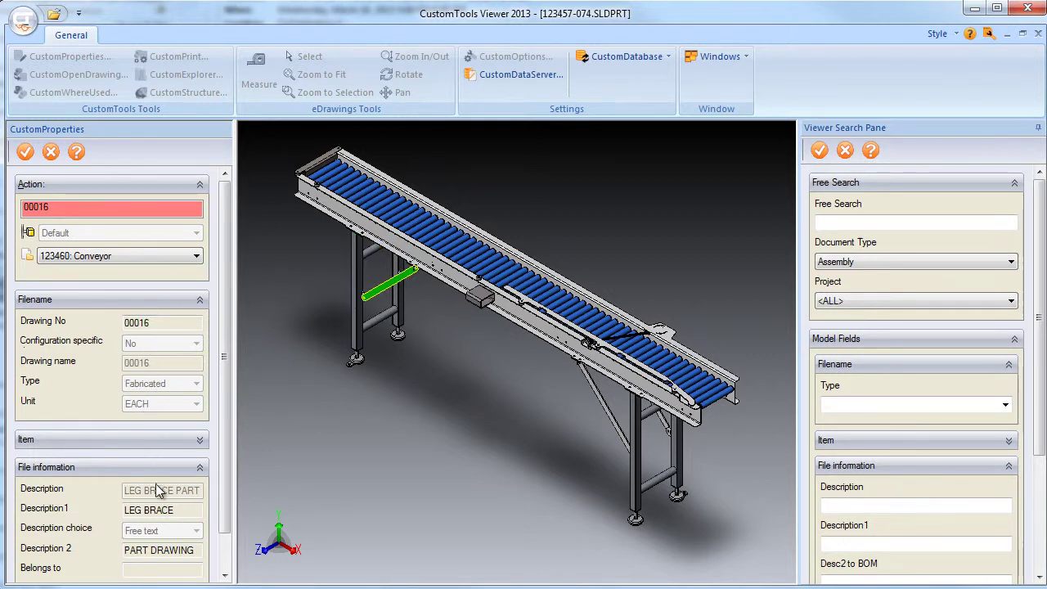
click(50, 150)
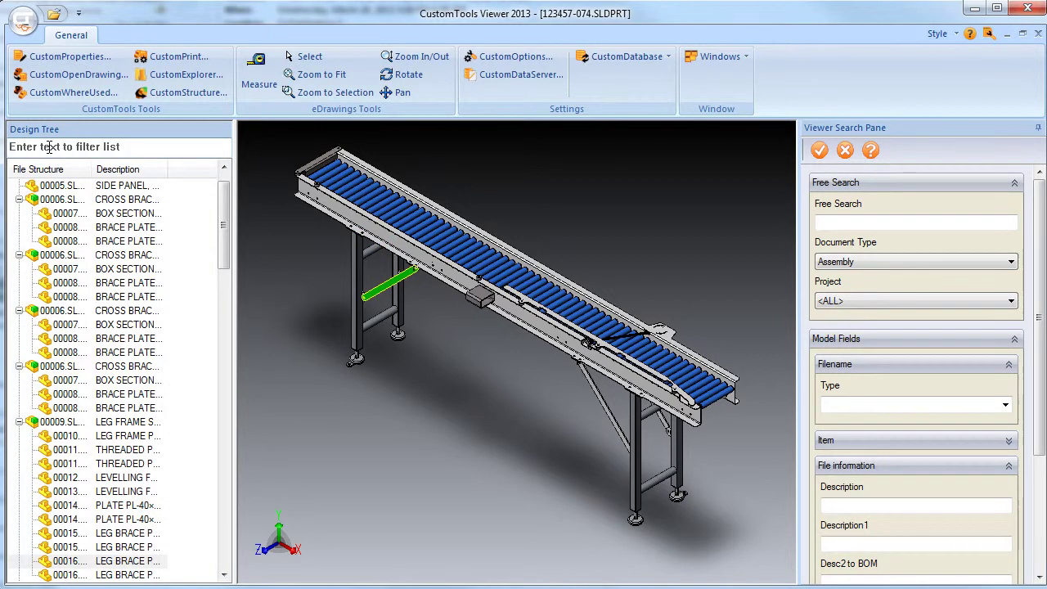
Preview the 000088-200 and 000088 drawings of the box part on the conveyor's side without opening any.
click(483, 299)
click(69, 75)
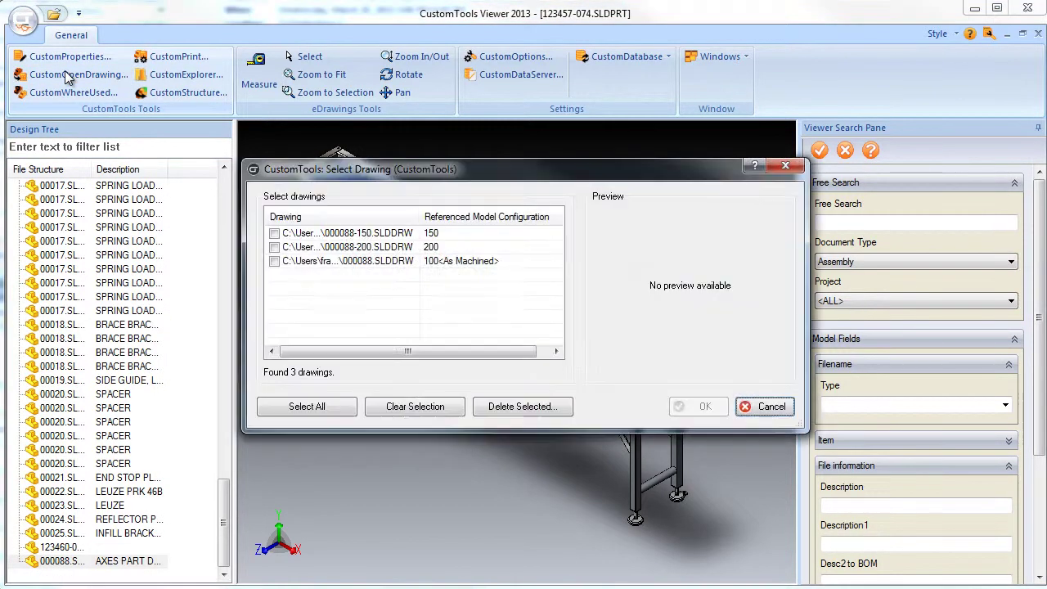
click(330, 247)
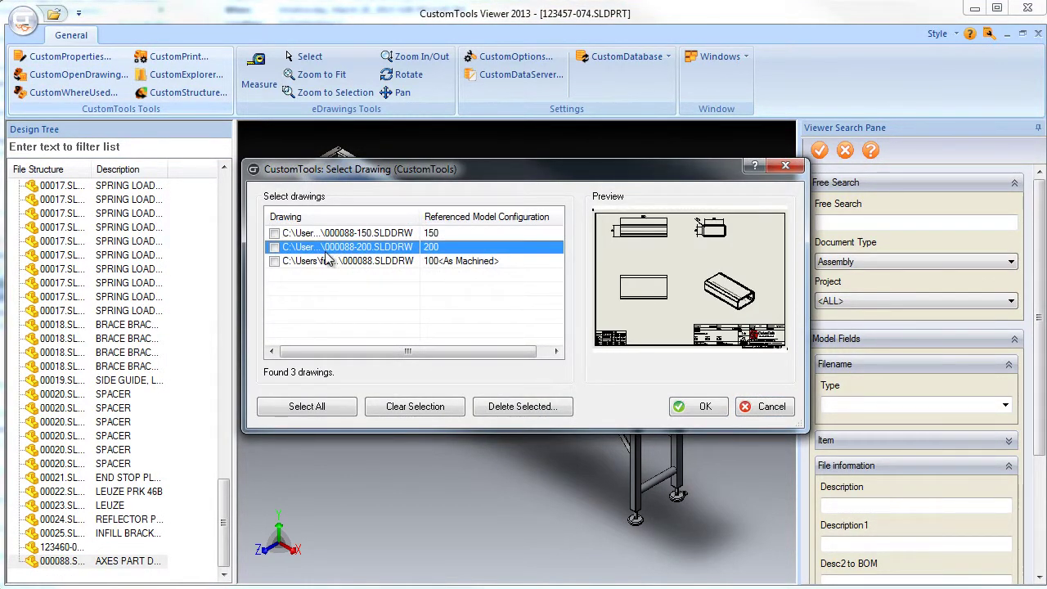
click(331, 262)
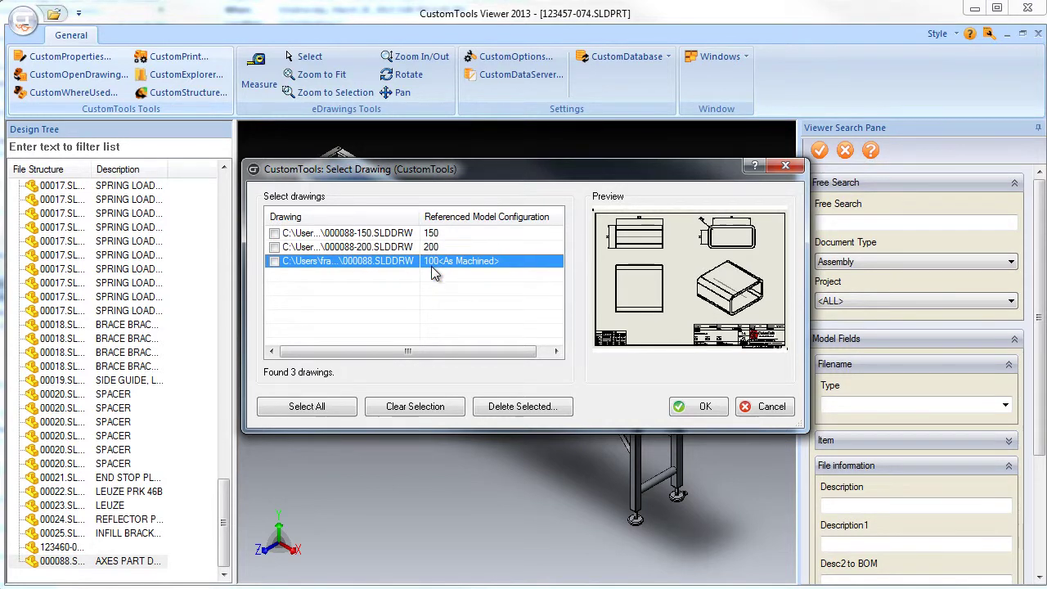
click(767, 407)
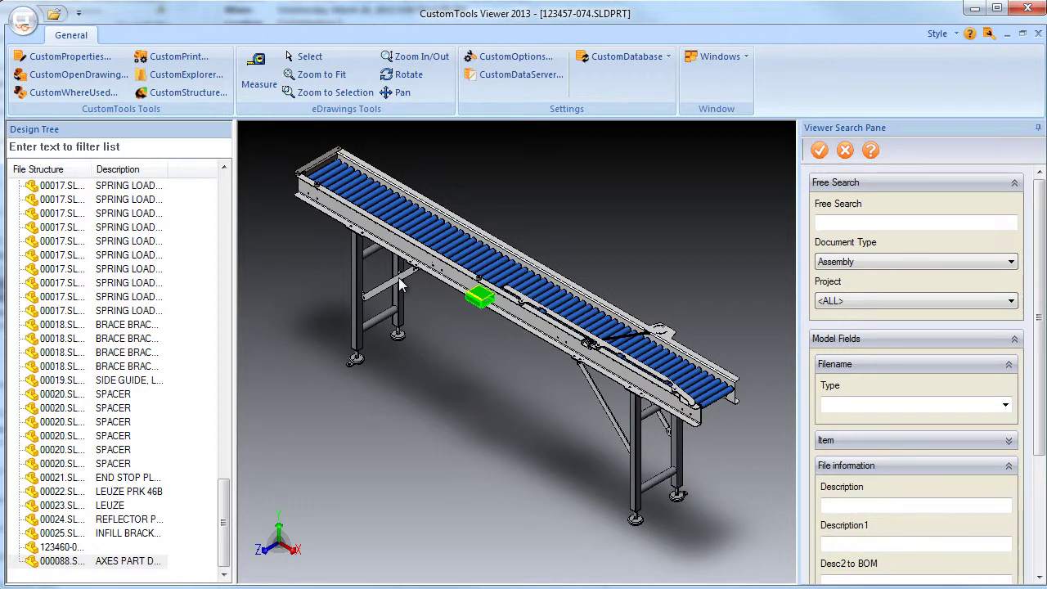
Check where the leg brace part 00016.SLDPRT is used, previewing the part, its drawing and the 00009.SLDASM assembly.
click(401, 283)
click(74, 92)
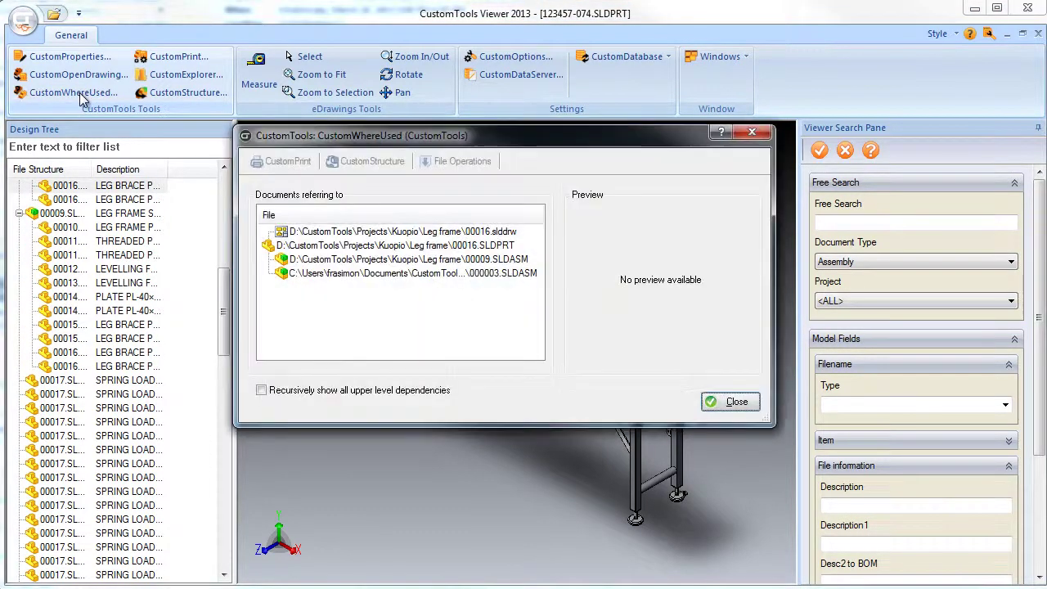
click(312, 248)
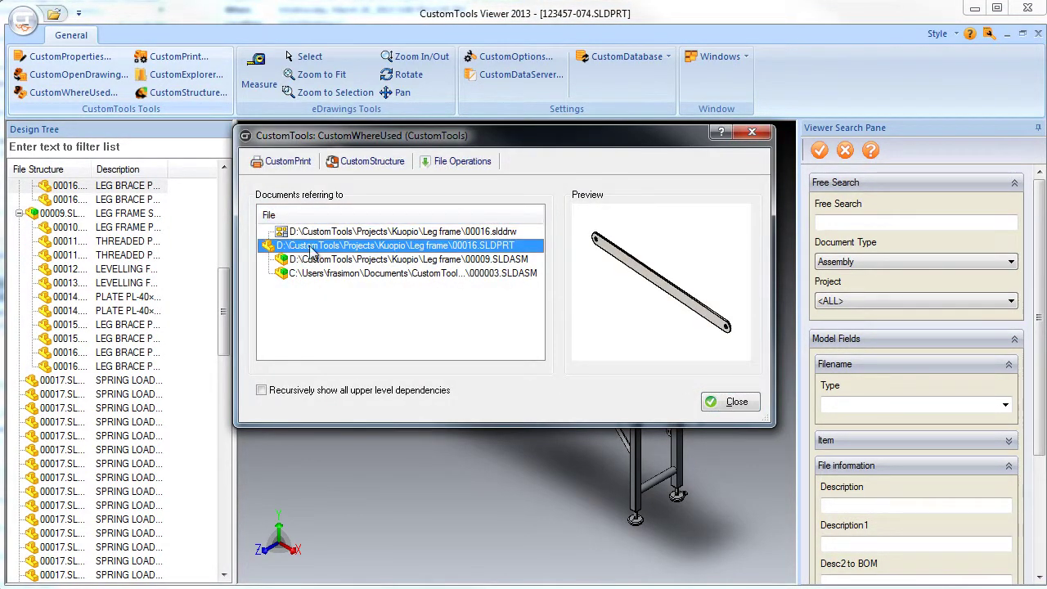
click(460, 235)
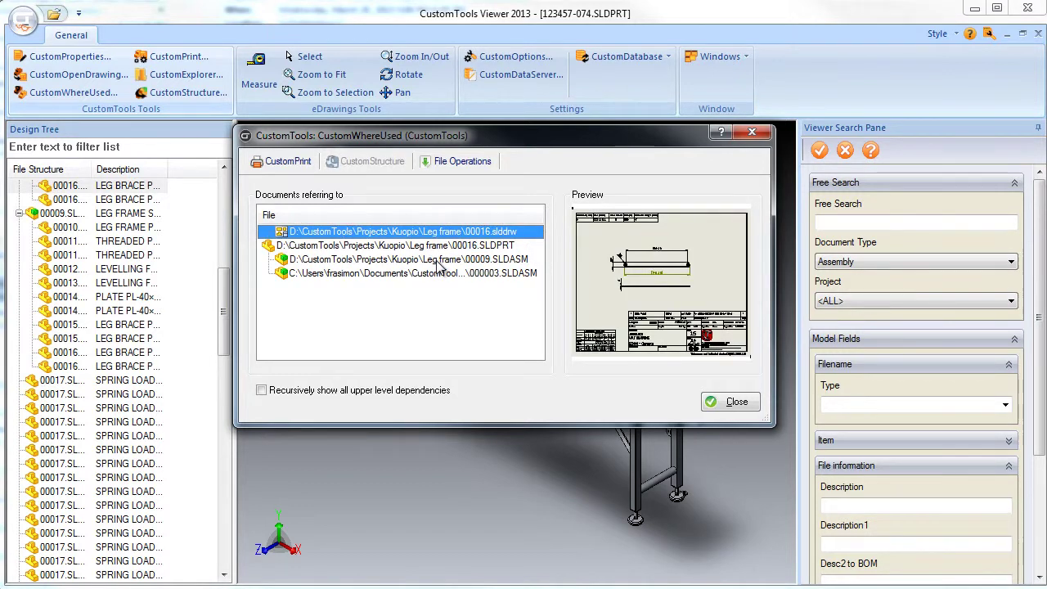
click(437, 262)
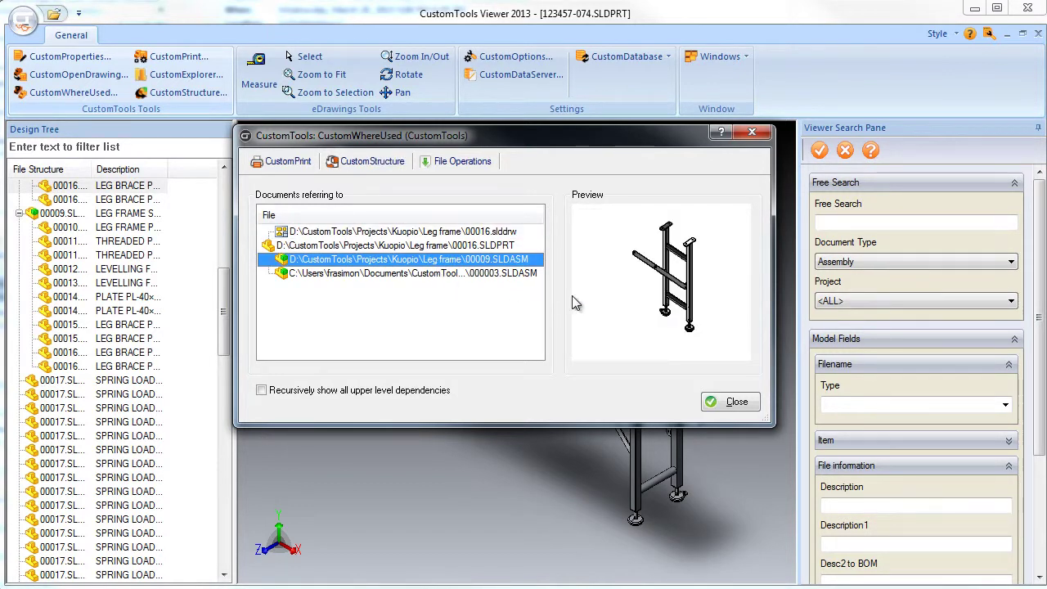
click(720, 404)
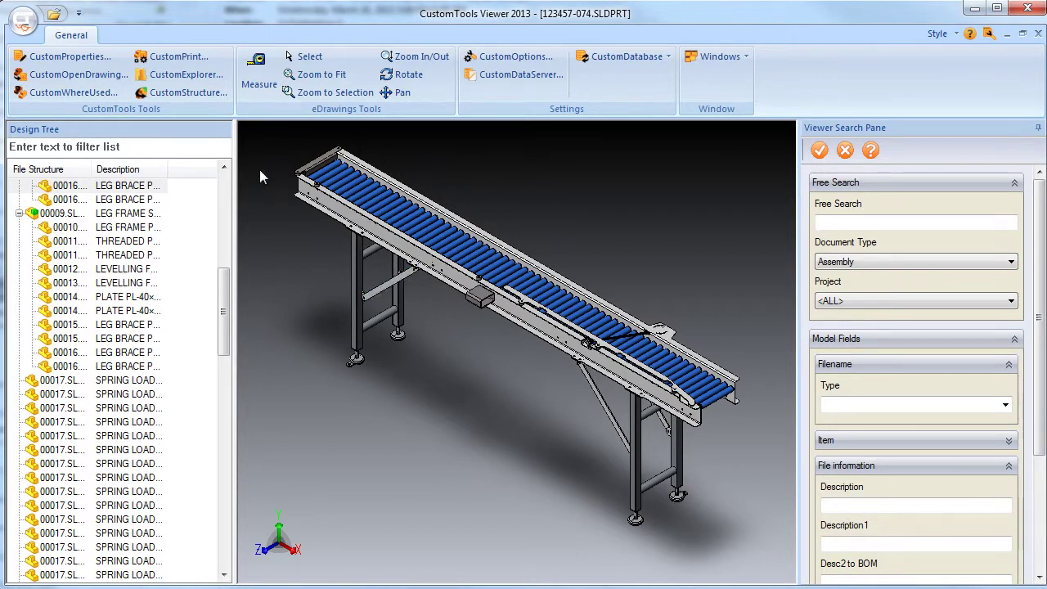
Set up the conveyor's batch print with the "Print all in A4" rule, selecting referencing drawings whose Type is Fabricated.
click(170, 58)
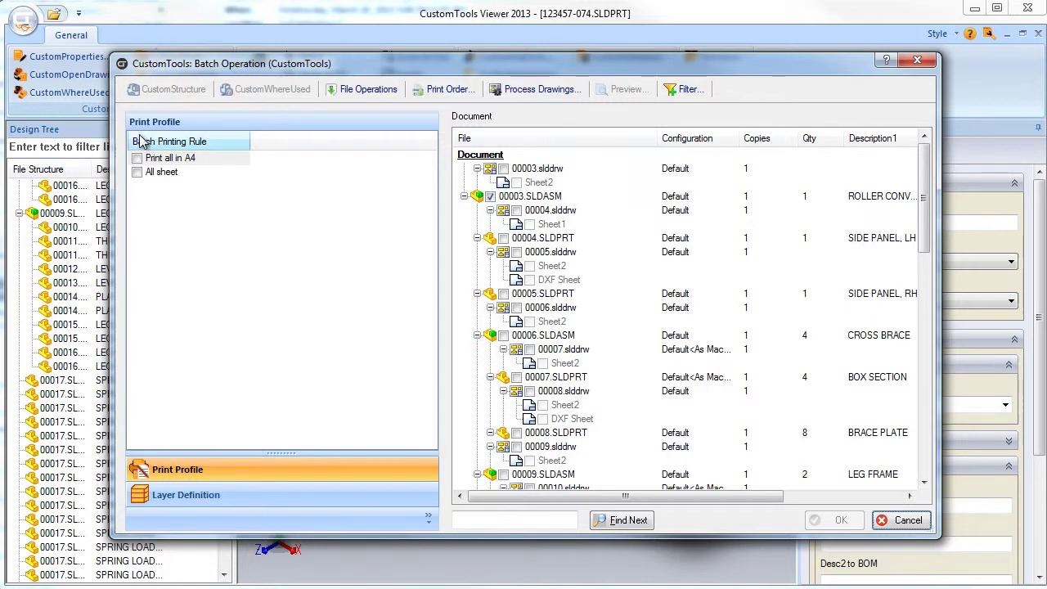
click(138, 159)
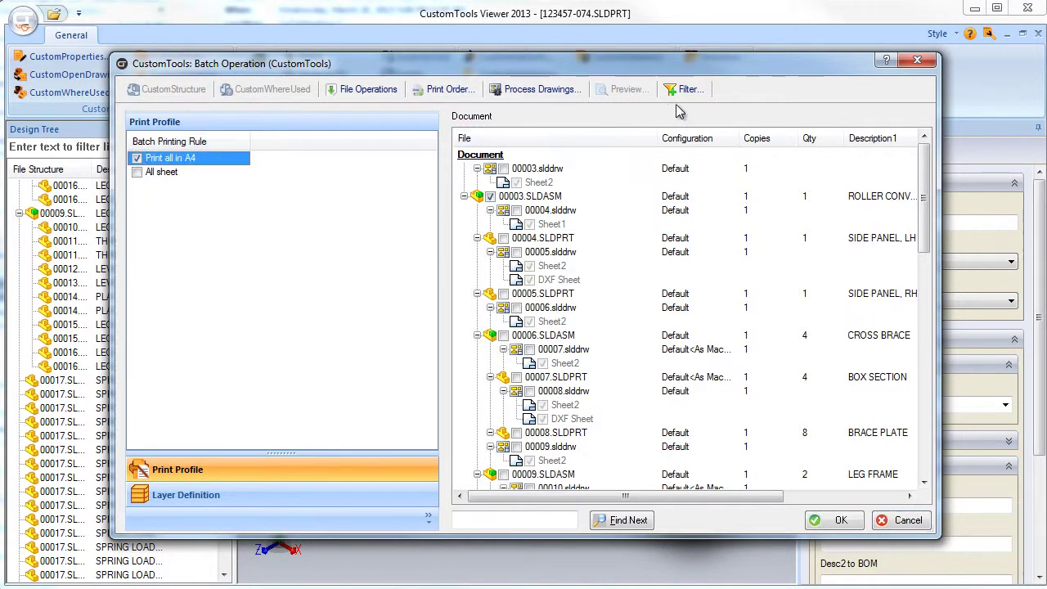
drag(661, 494, 799, 491)
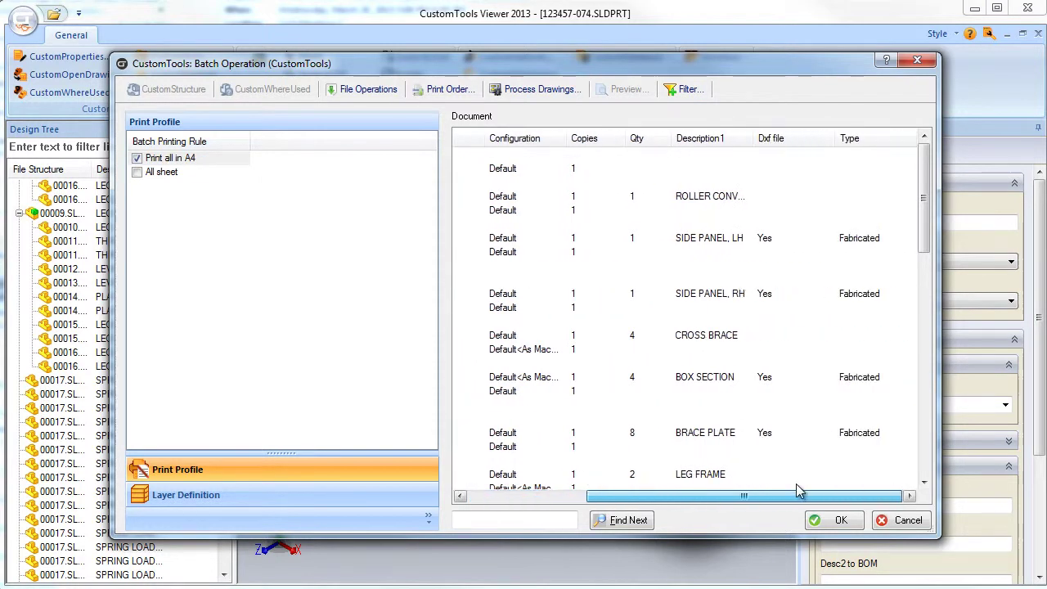
click(685, 89)
click(572, 129)
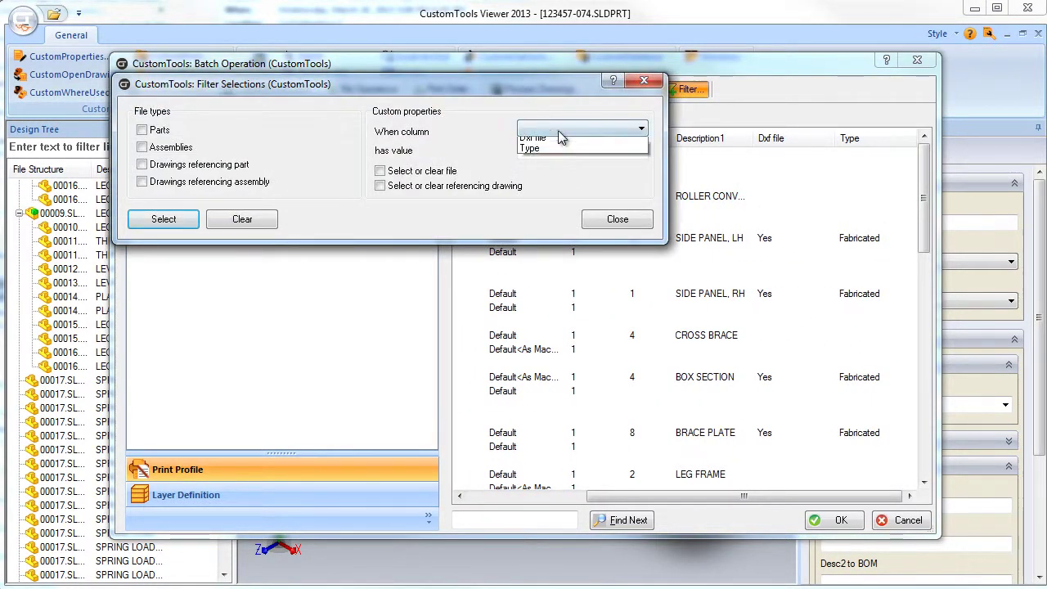
click(555, 176)
click(545, 150)
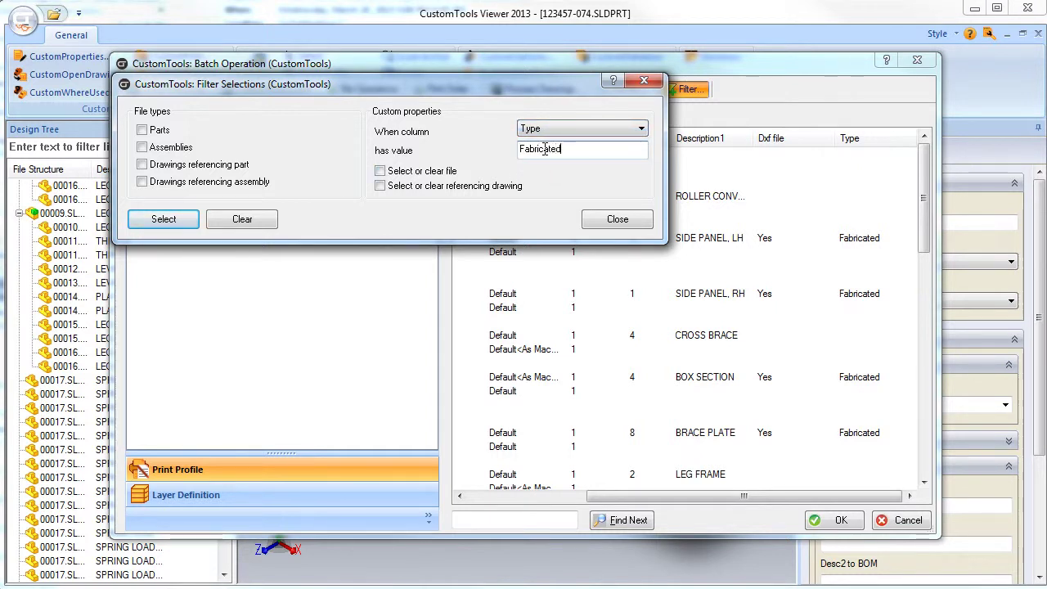
click(380, 186)
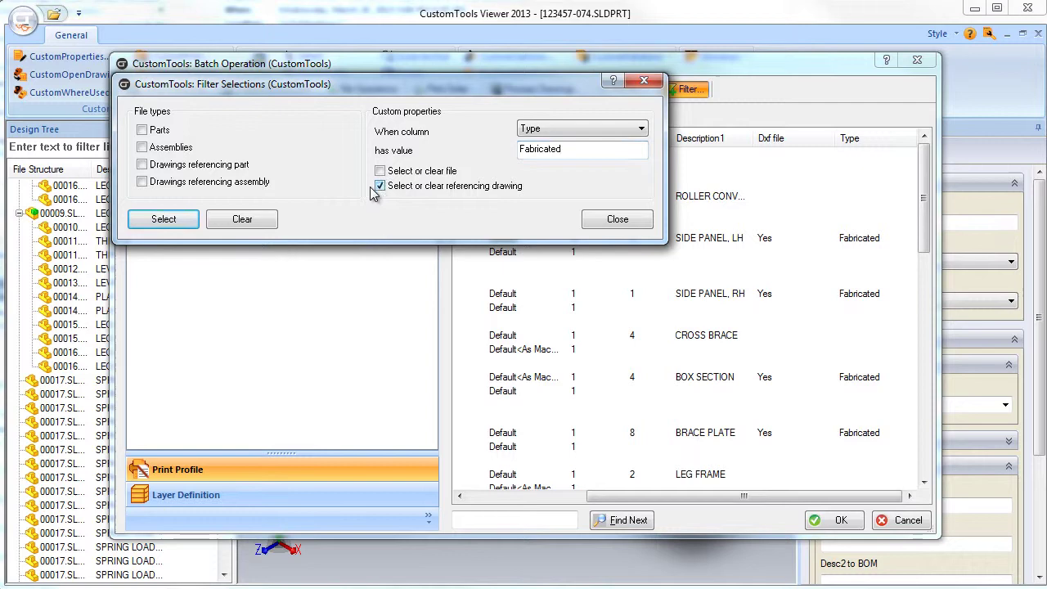
click(163, 220)
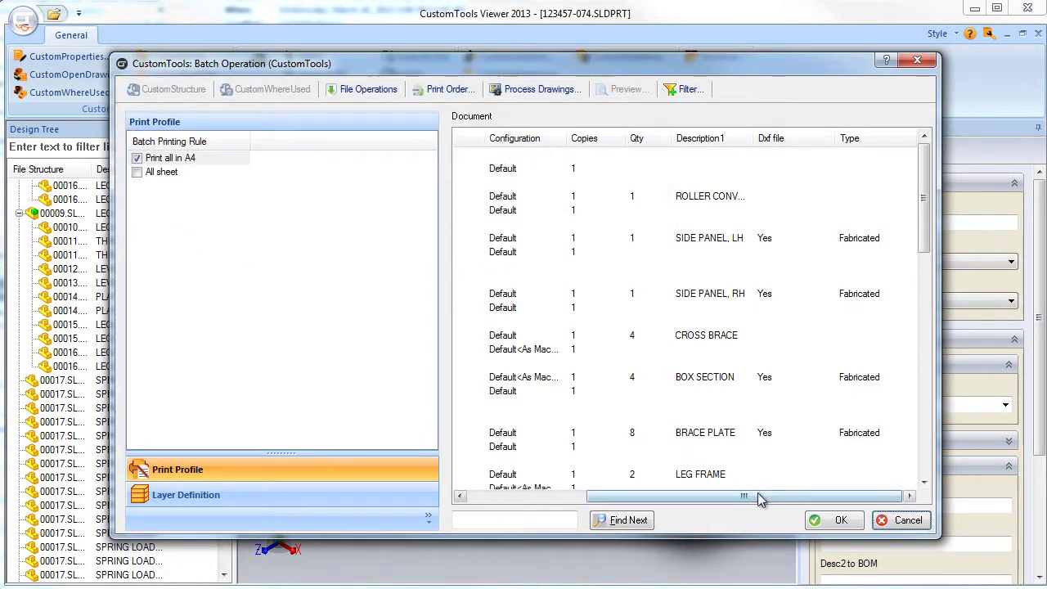
drag(760, 496, 642, 496)
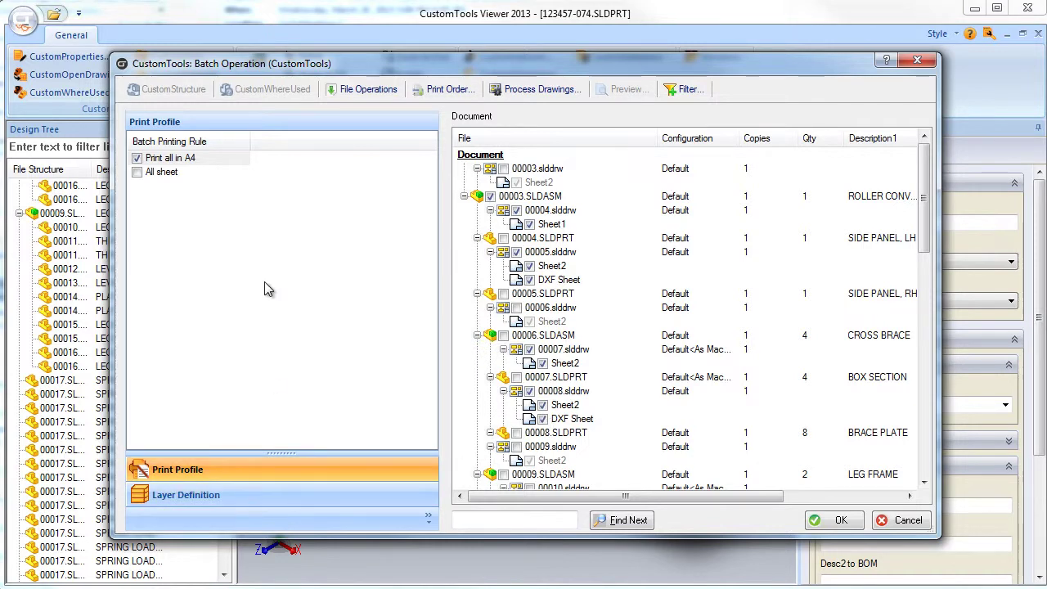
Review the printing order options for the batch print and leave them without changes.
click(450, 89)
click(447, 128)
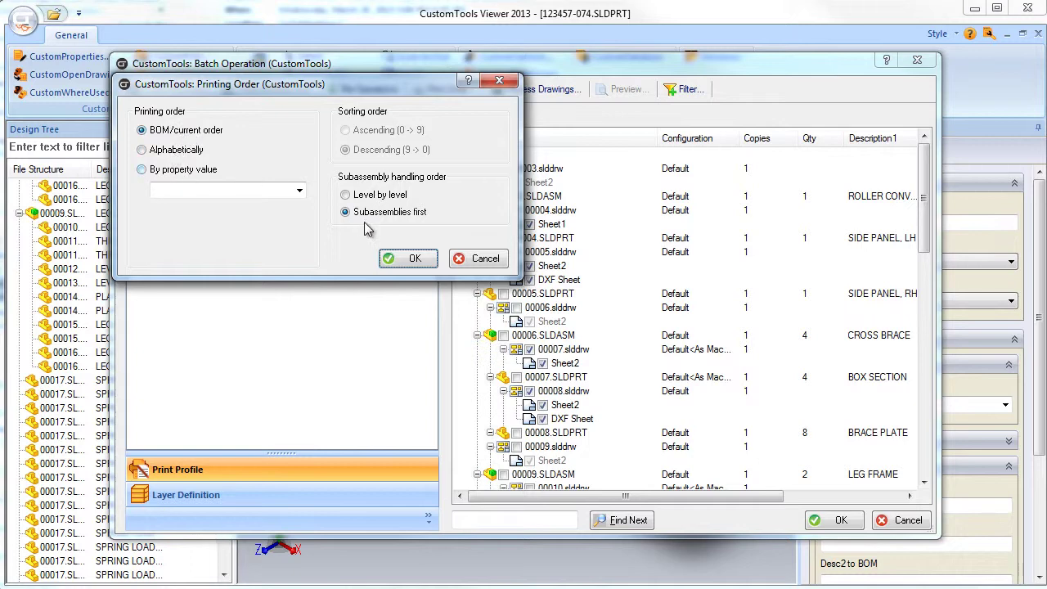
click(485, 259)
Enable the "Hide tolerance table" layer definition for the batch print, and cancel the whole batch operation.
click(192, 496)
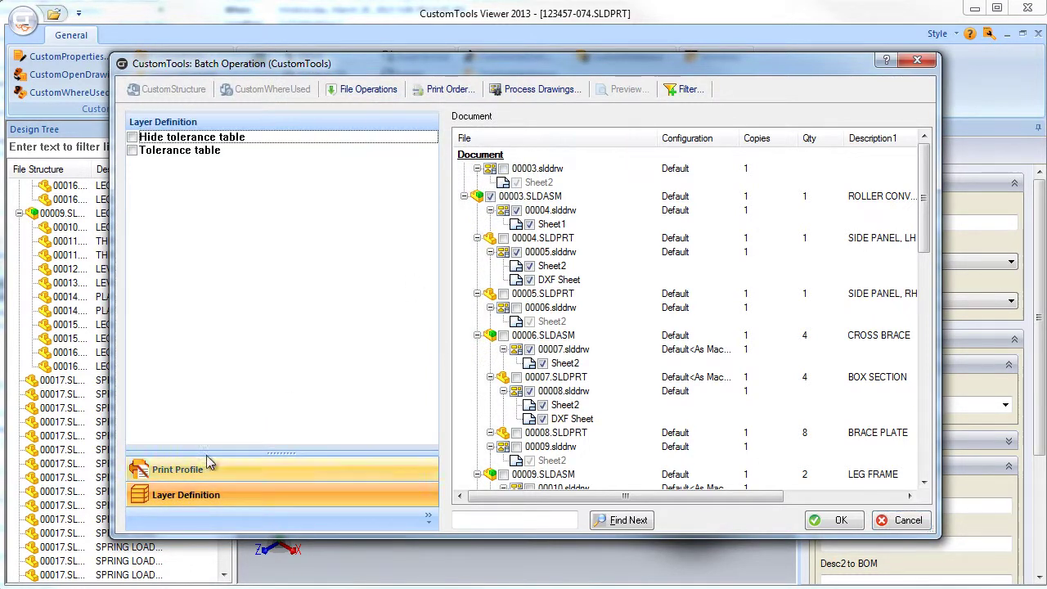
click(132, 138)
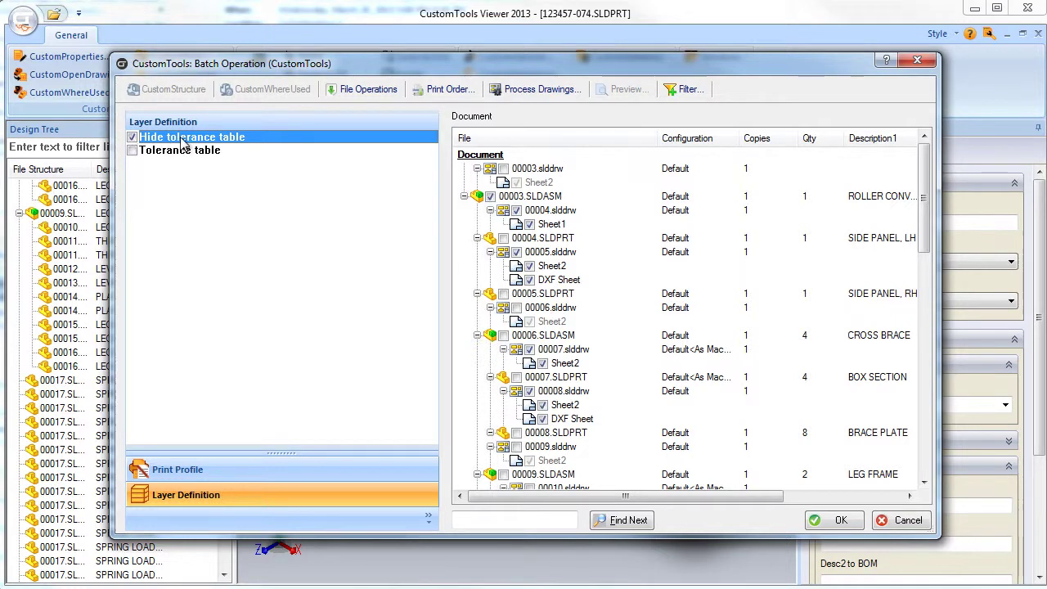
click(900, 520)
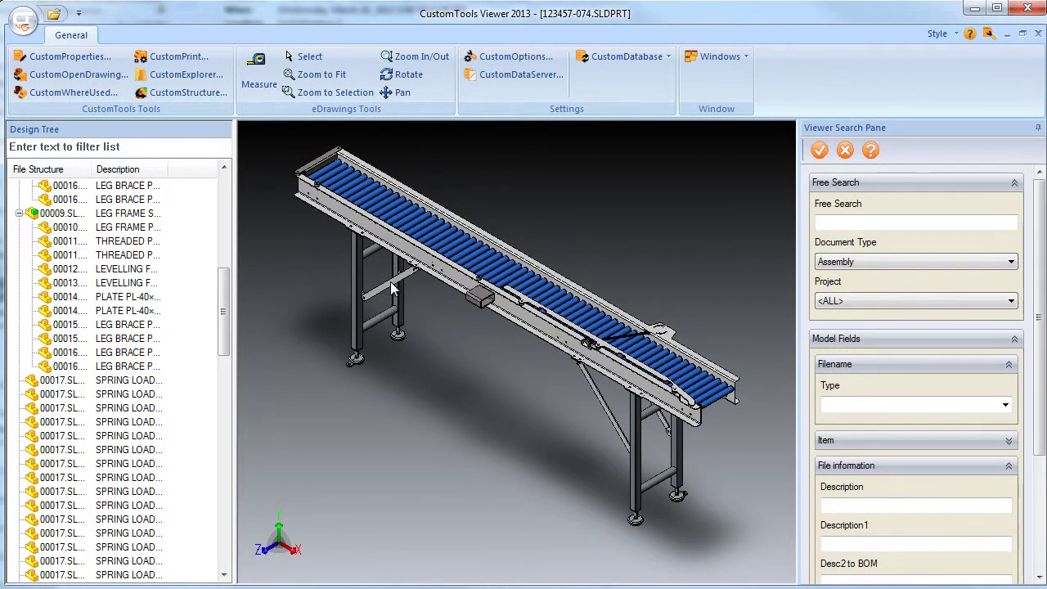
Locate the conveyor's leg brace part file in its Windows Explorer folder, and close the folder again.
click(392, 288)
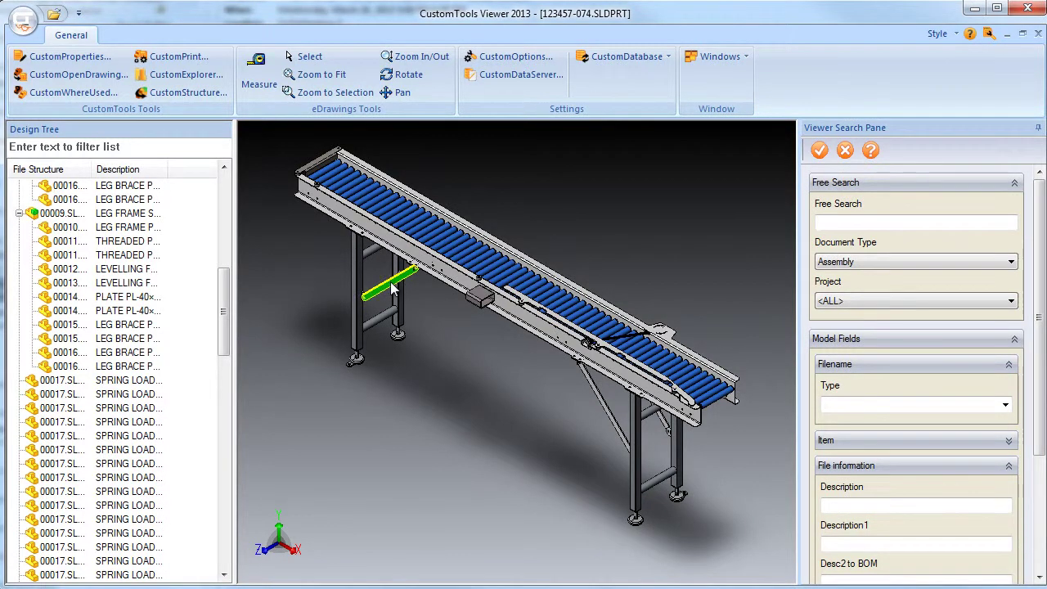
click(187, 74)
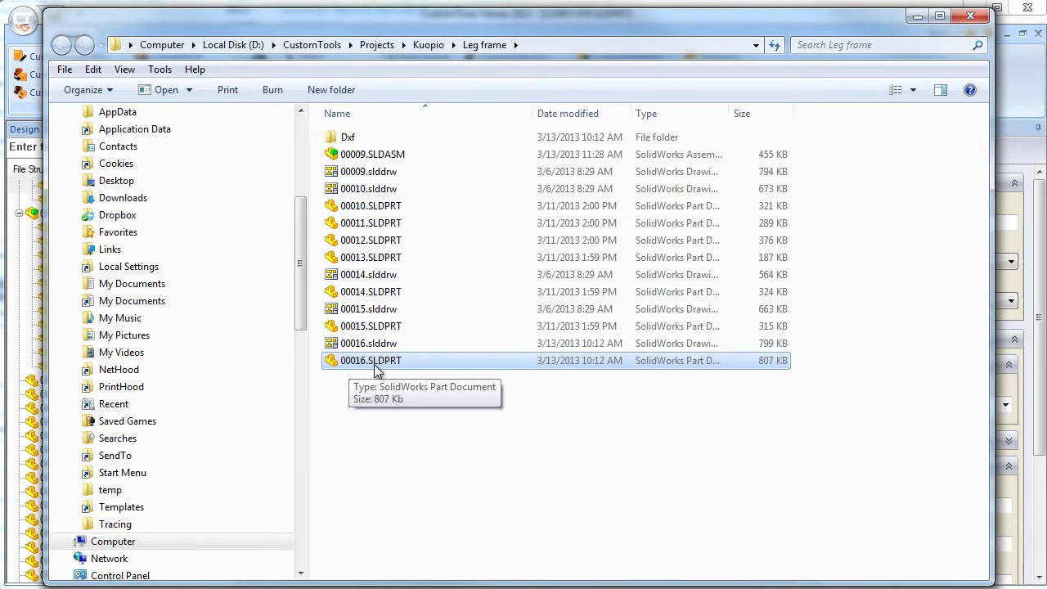
click(969, 17)
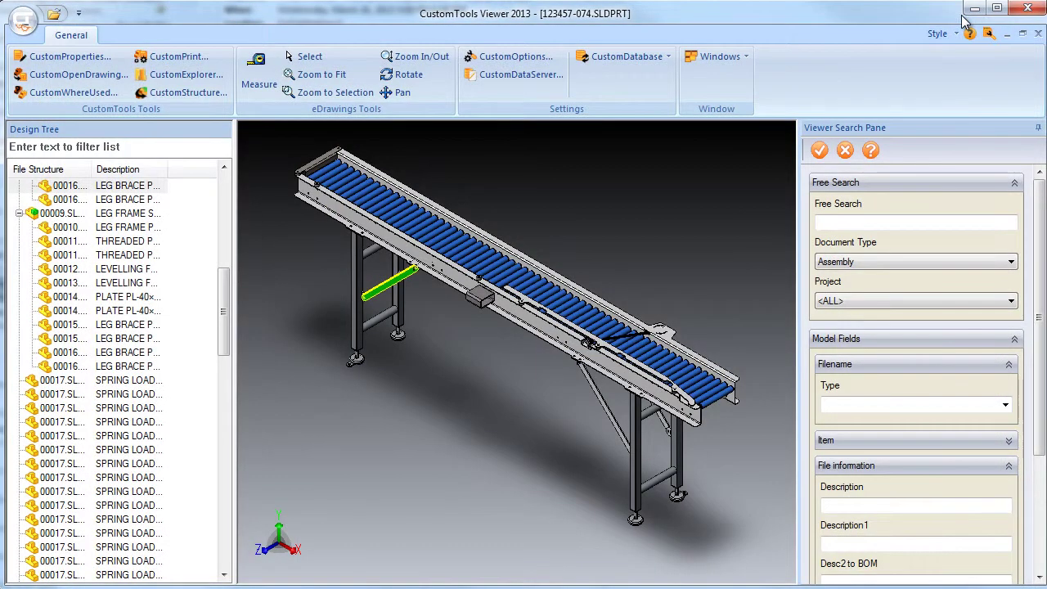
Export the structure of the whole conveyor assembly using the "Excel report" profile.
click(482, 399)
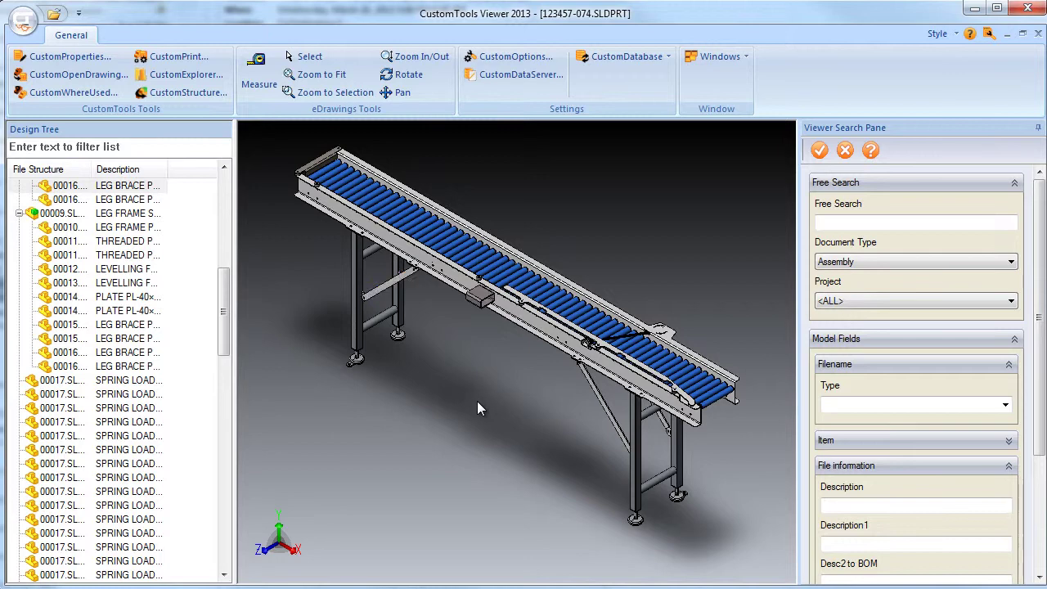
click(187, 92)
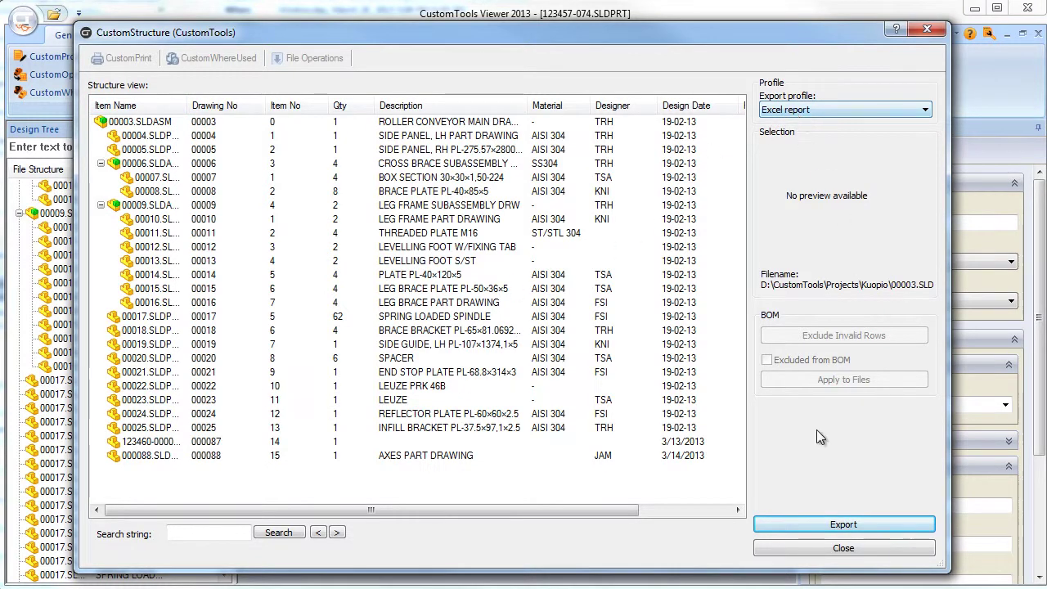
click(805, 526)
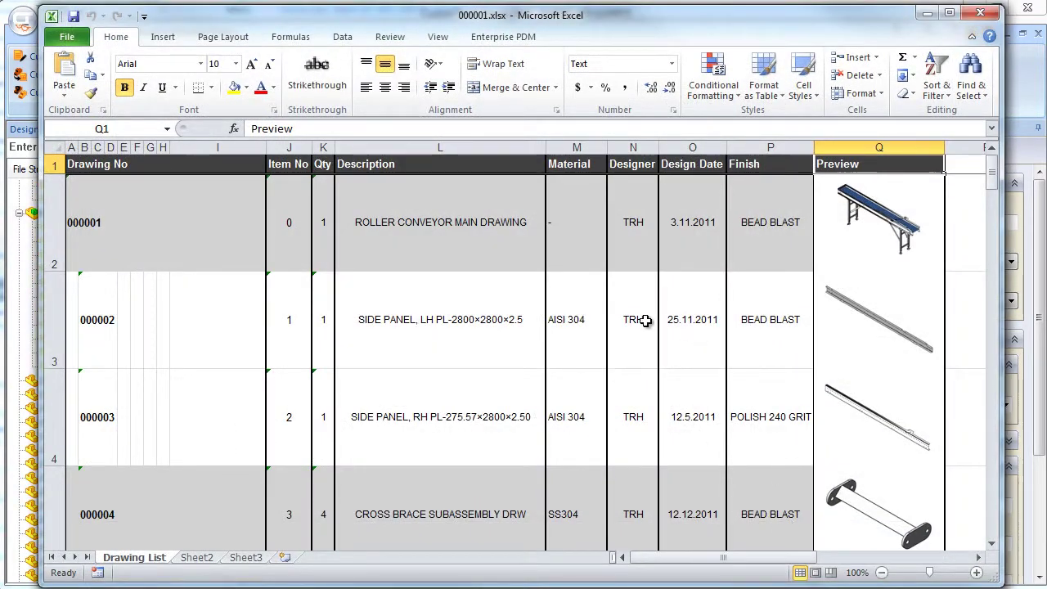
Look through the exported drawing list in Excel, minimize it, and close the conveyor's structure view.
scroll(580, 298, down, 3)
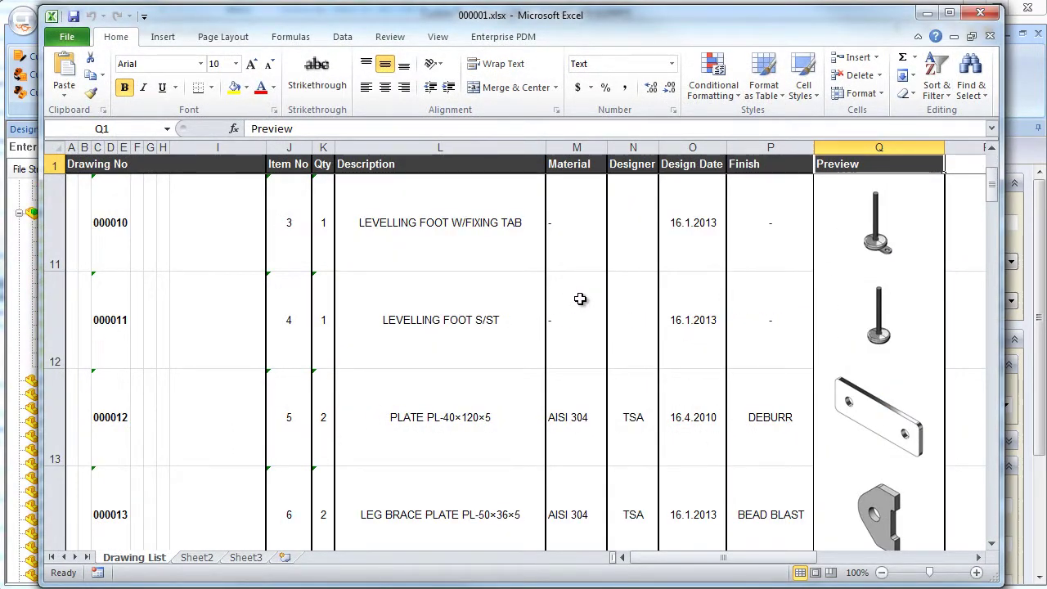
scroll(580, 299, down, 2)
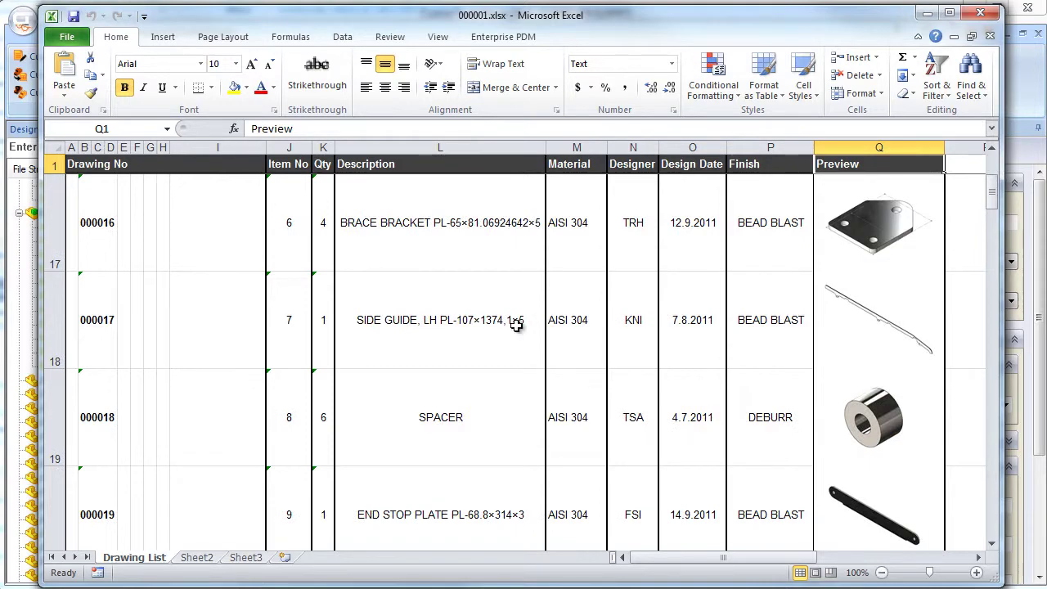
scroll(802, 360, up, 5)
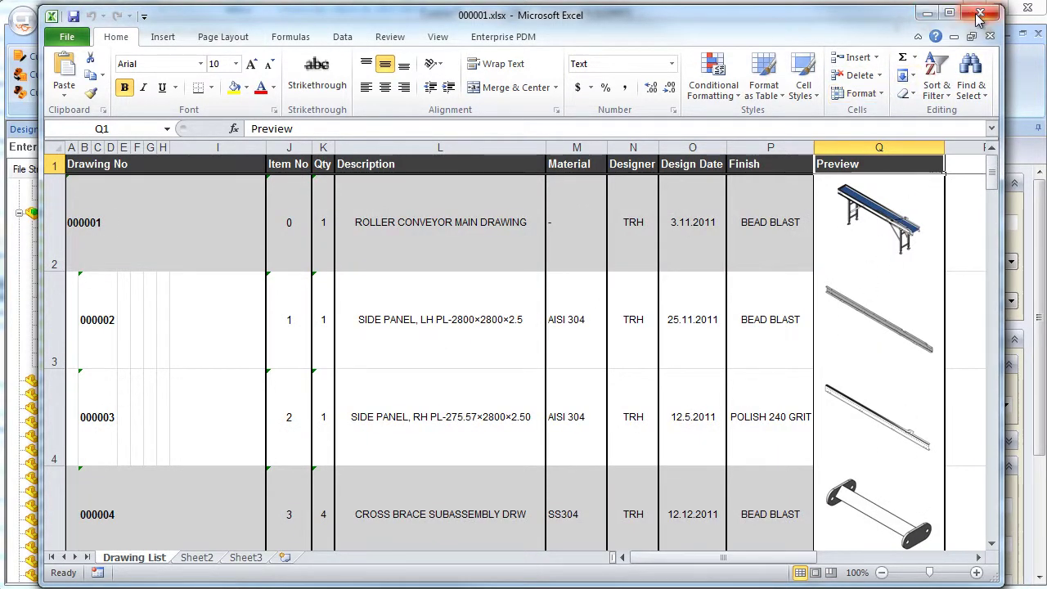
click(929, 14)
click(927, 30)
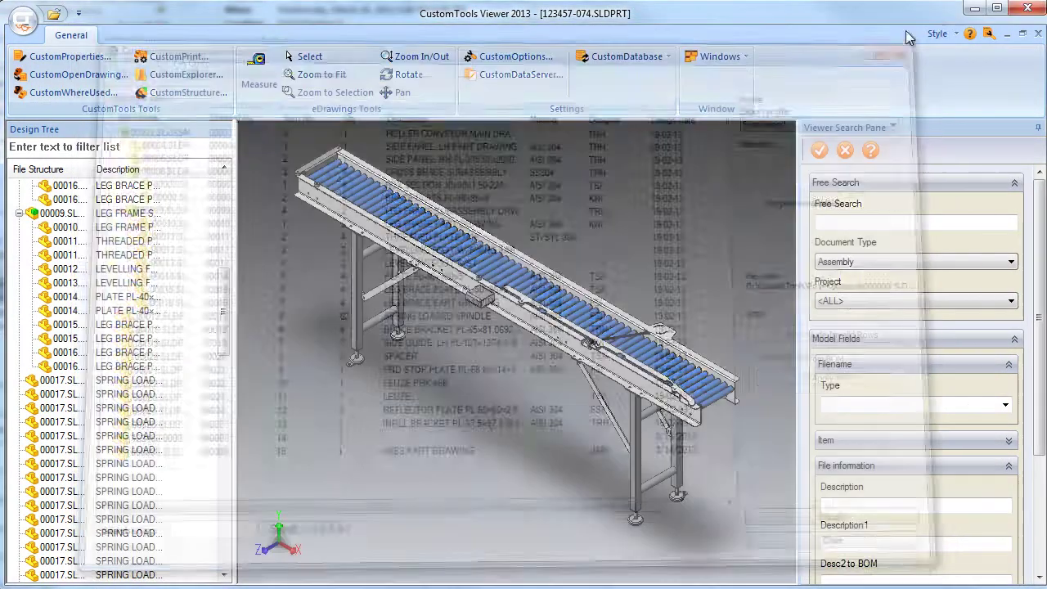
Switch to the 123457-074.SLDPRT reflector plate and measure its long upper edge, the distance to the corner edge, and a hole's diameter.
click(744, 56)
click(737, 131)
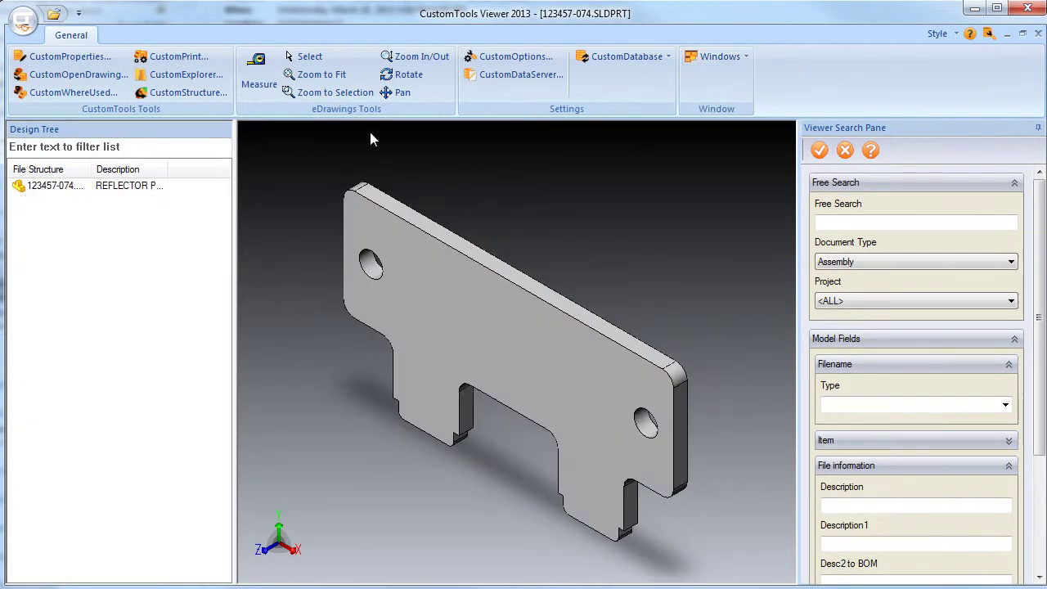
click(267, 74)
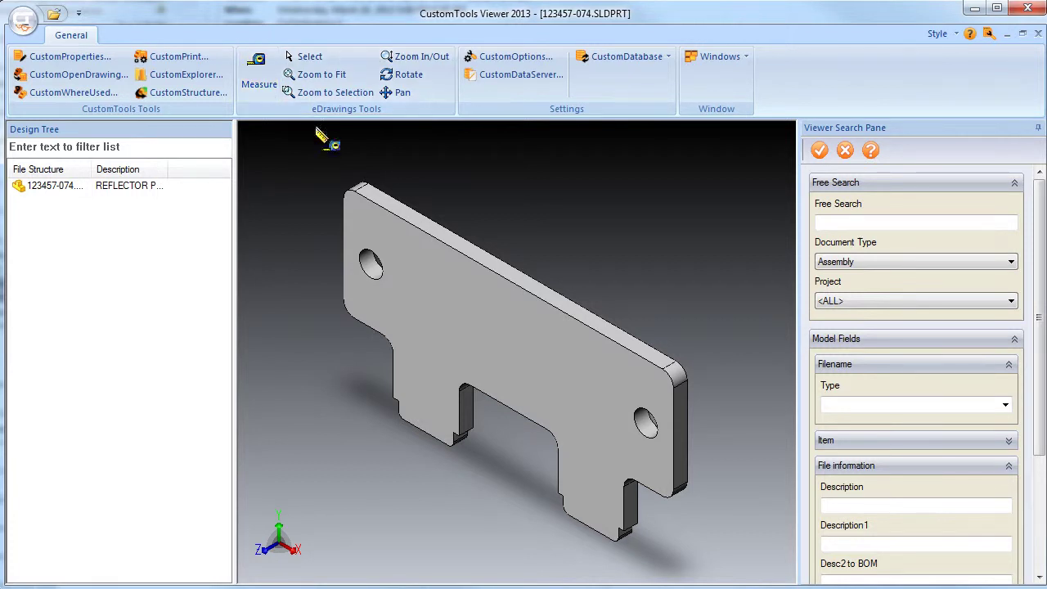
click(509, 267)
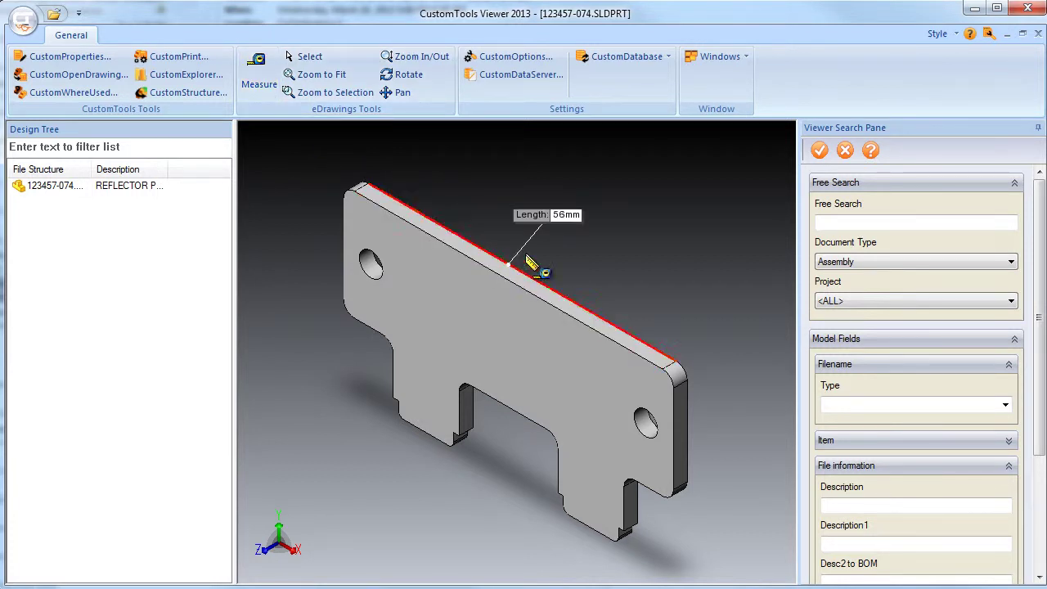
click(686, 376)
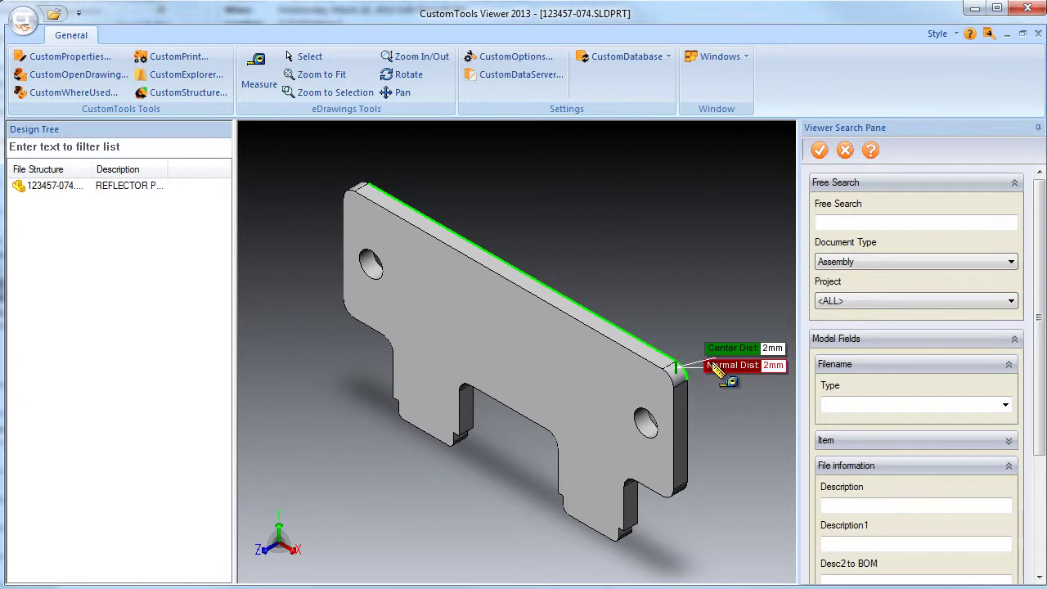
key(Escape)
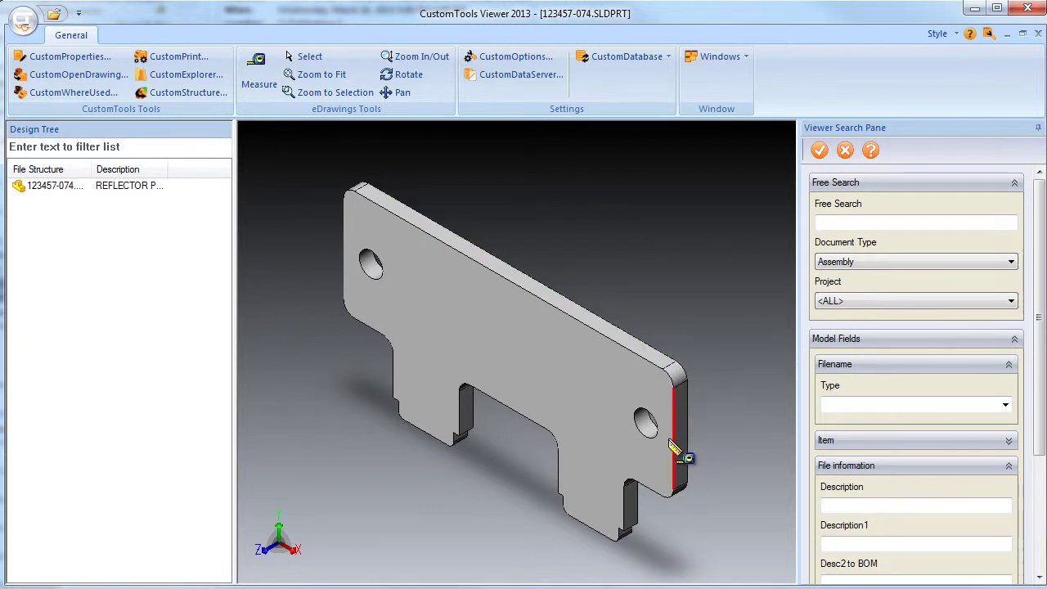
click(654, 414)
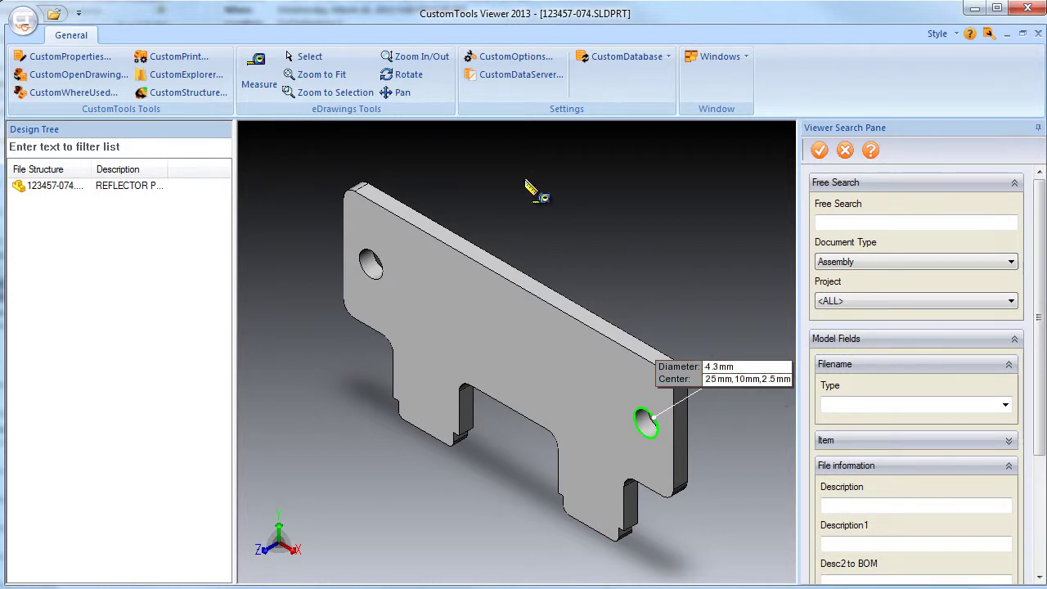
Inspect the reflector plate by fitting it to the view, zooming in and out, and rotating it.
click(315, 77)
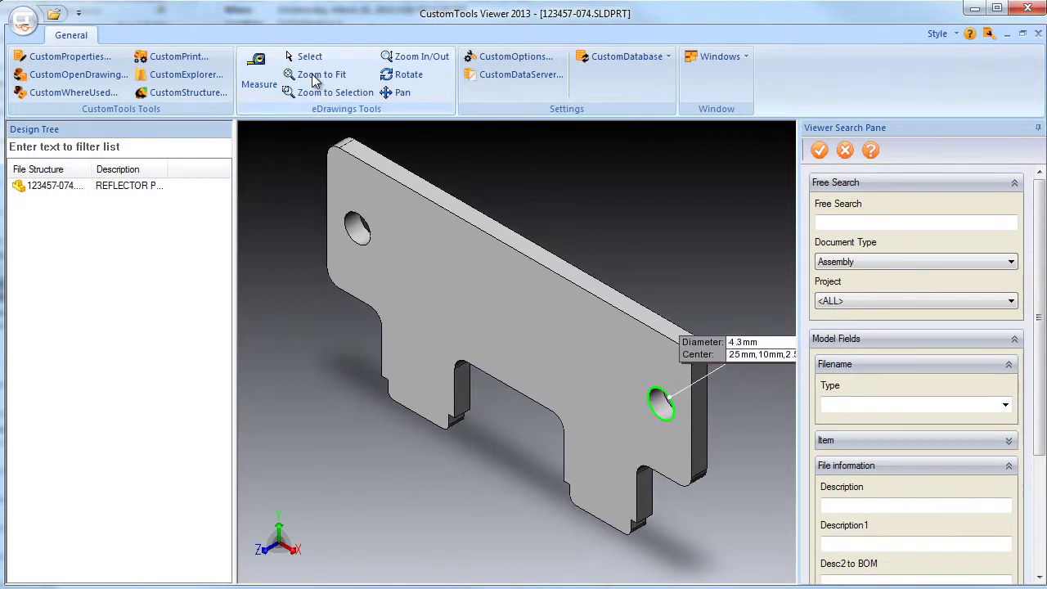
click(413, 59)
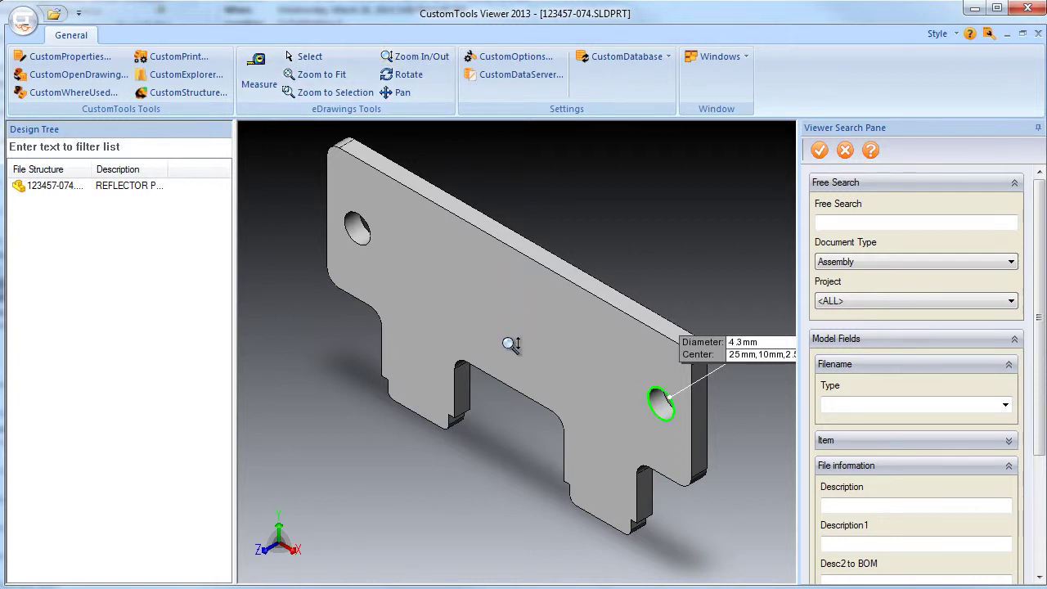
scroll(510, 343, up, 2)
scroll(509, 342, down, 4)
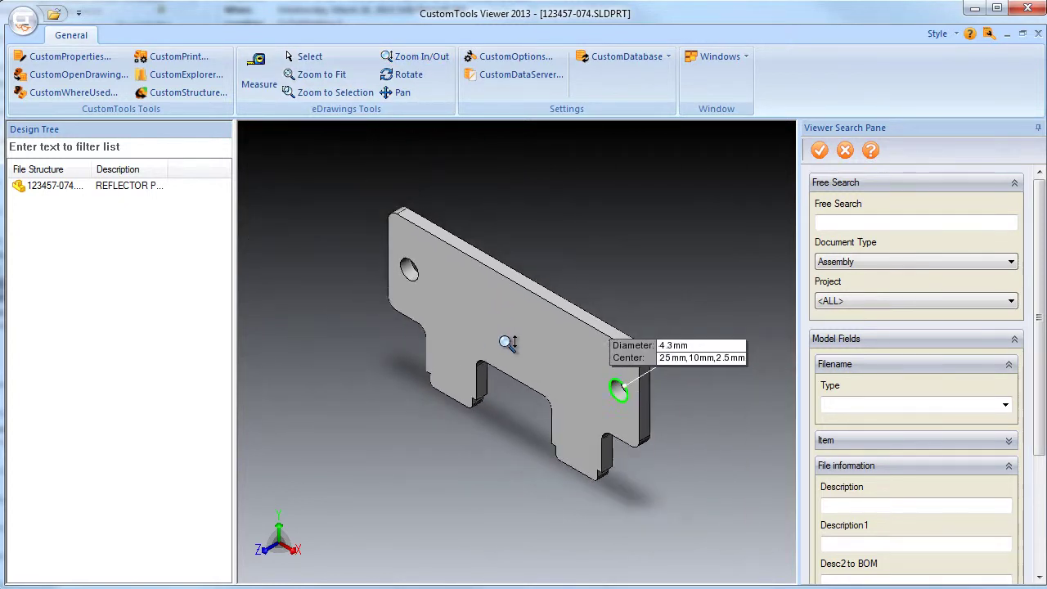
click(400, 76)
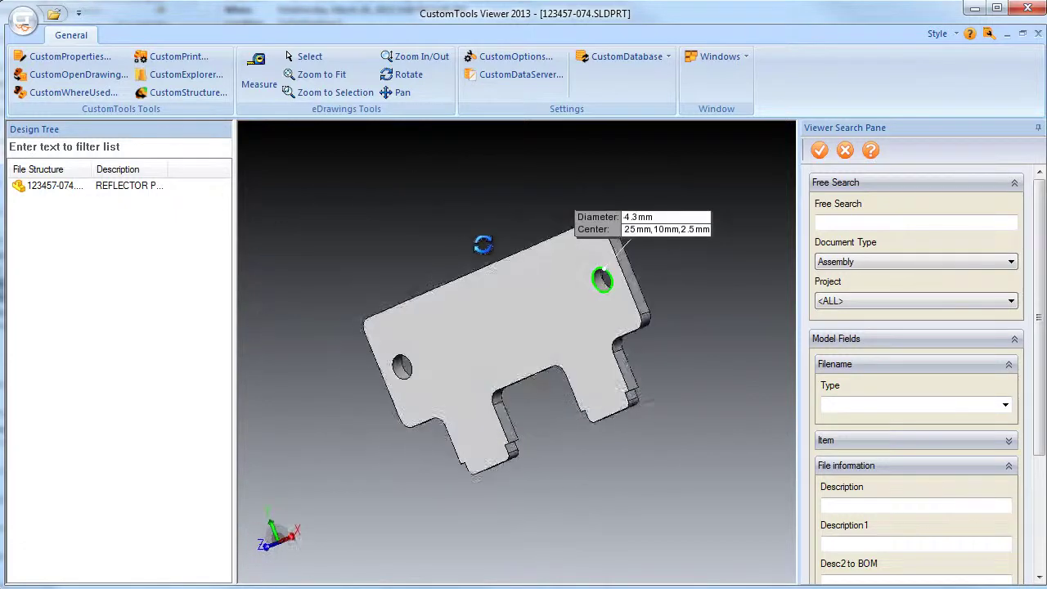